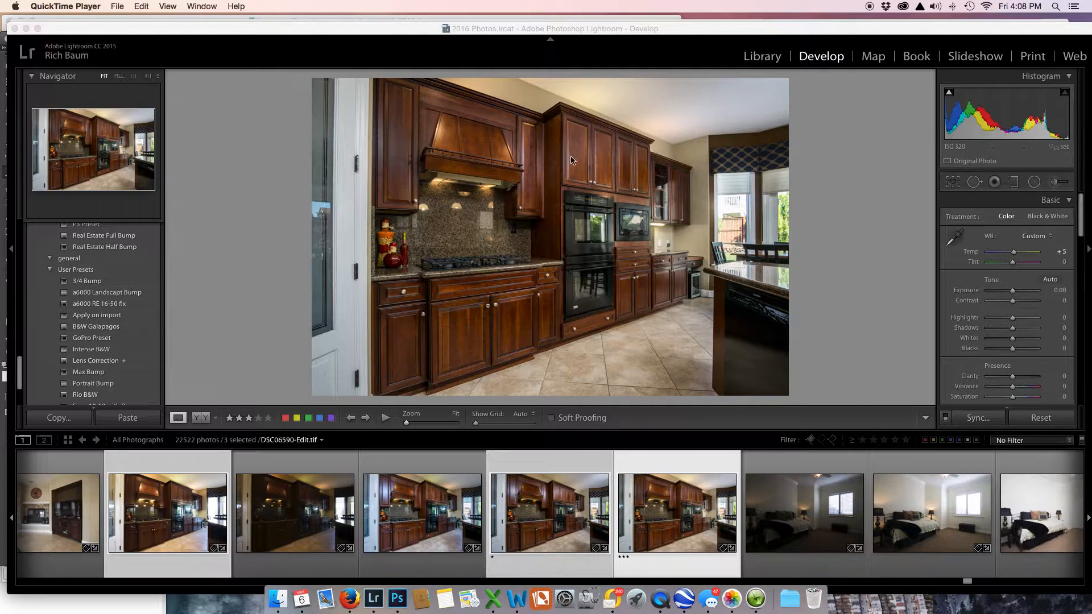
Set the exposure of DSC06590.dng to +0.90 and correct its white balance by sampling the white door frame
left_click(558, 525)
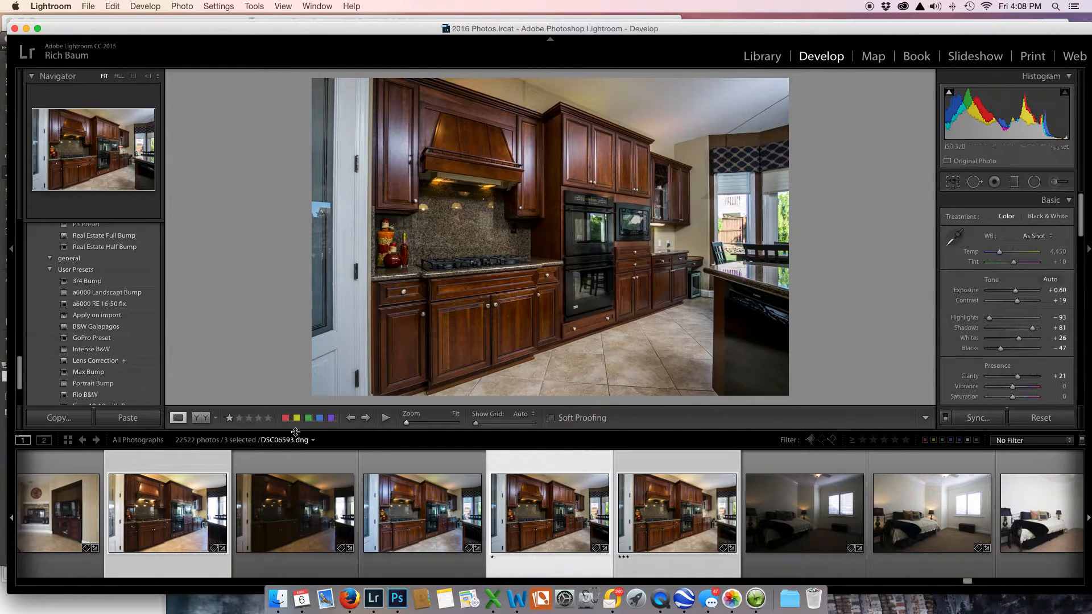
left_click(161, 493)
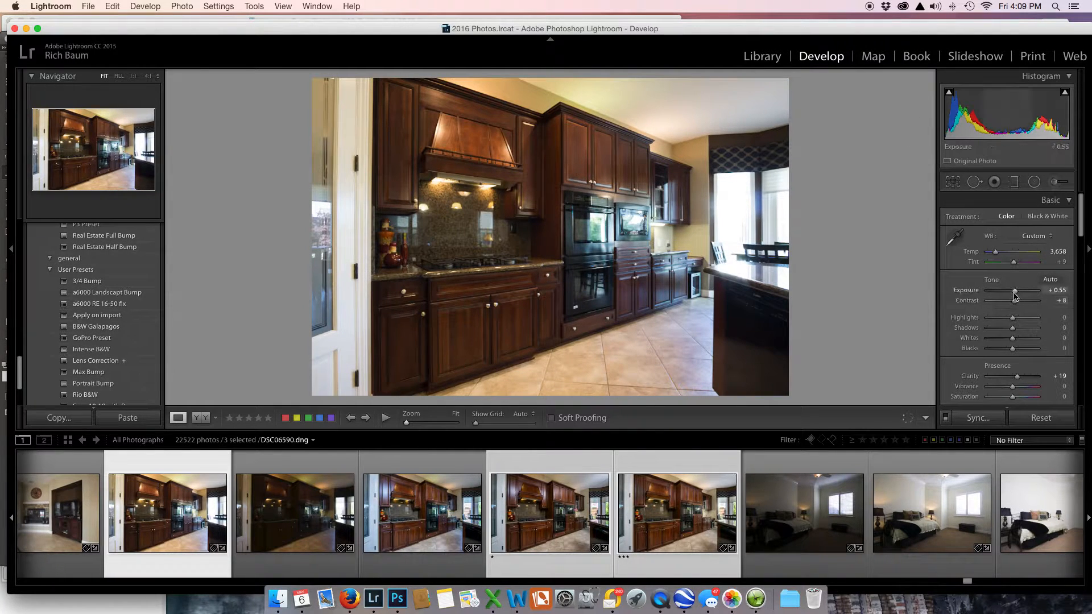
left_click_drag(1015, 293, 1018, 295)
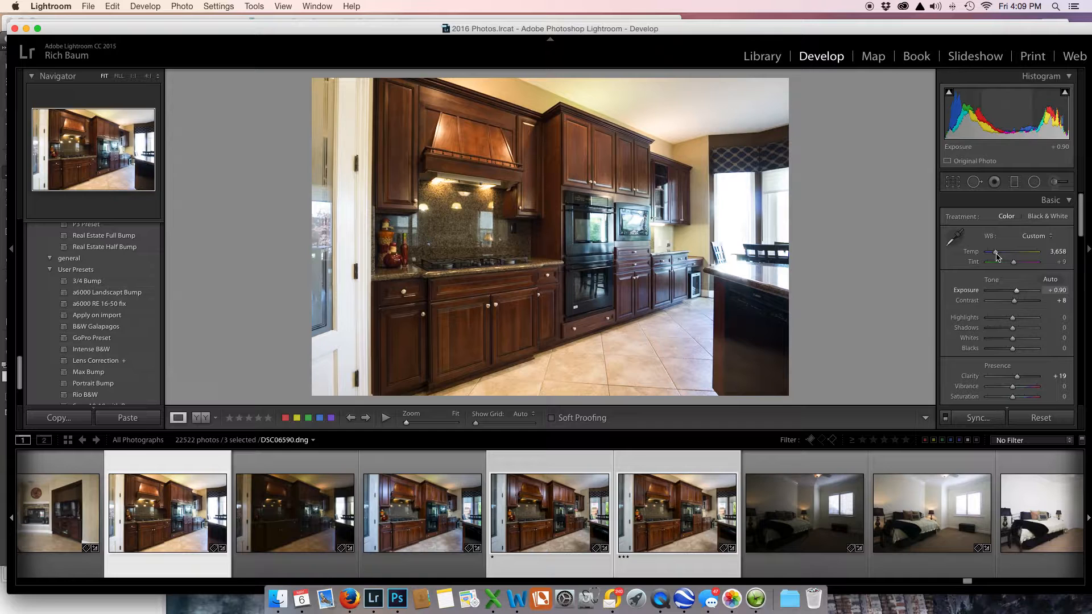
left_click(956, 237)
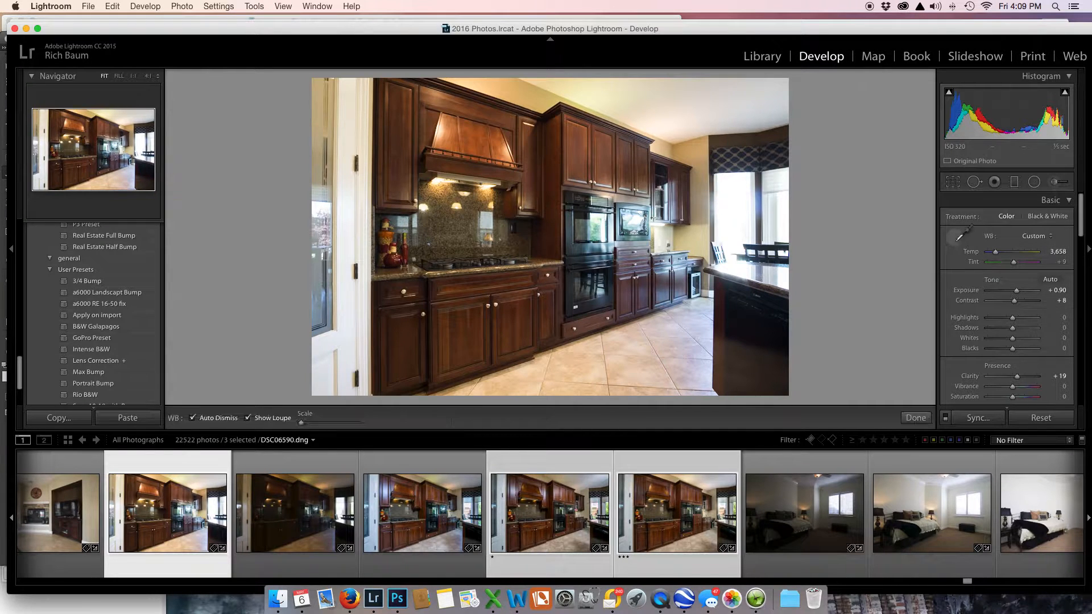
left_click(350, 232)
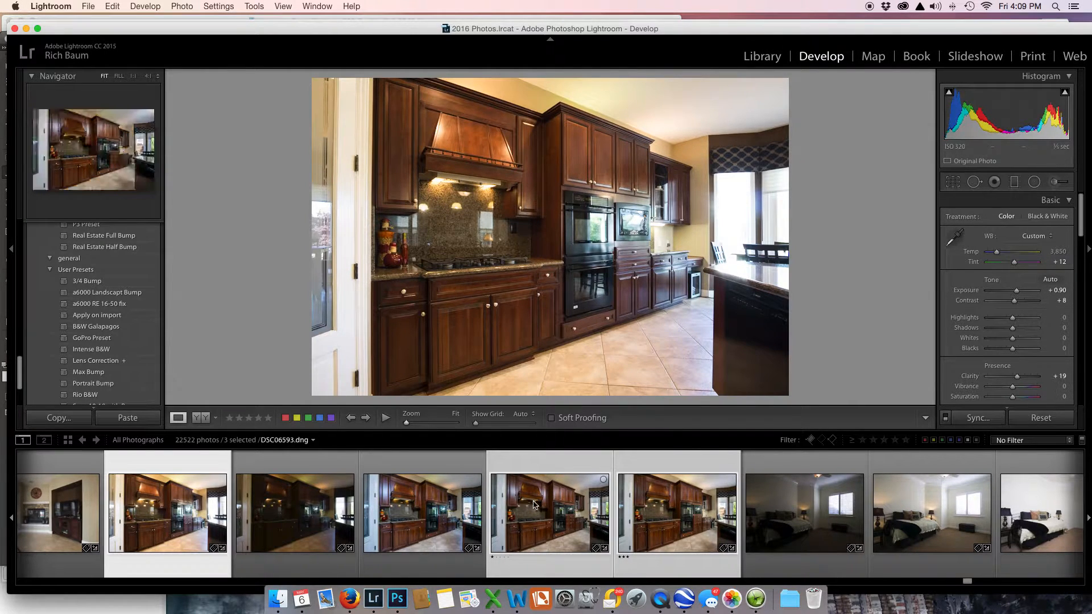
Compare the color and brightness of DSC06593.dng and DSC06590.dng
left_click(534, 505)
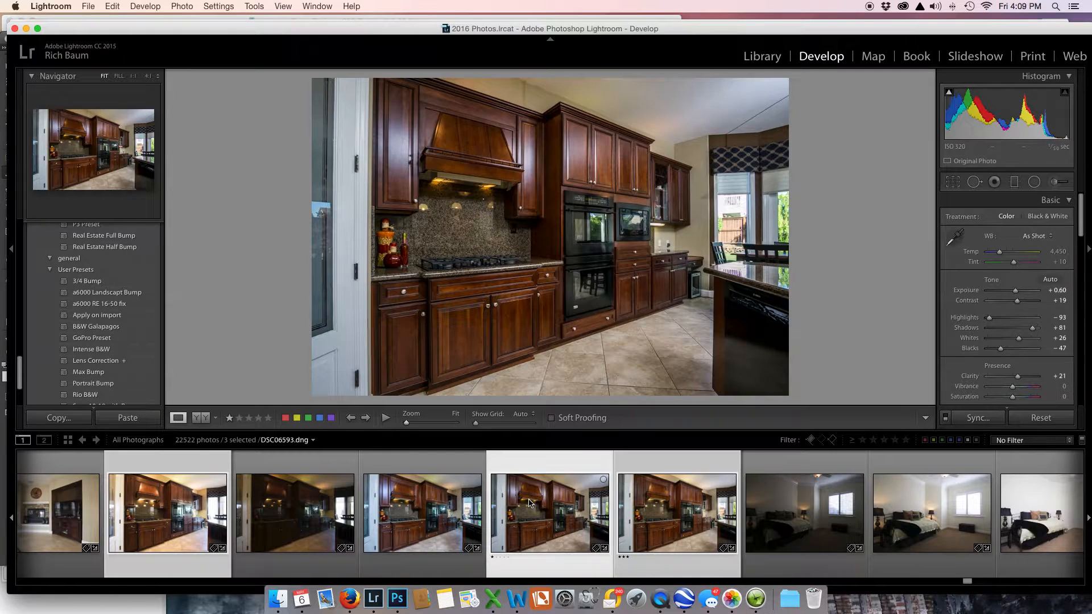
left_click(174, 512)
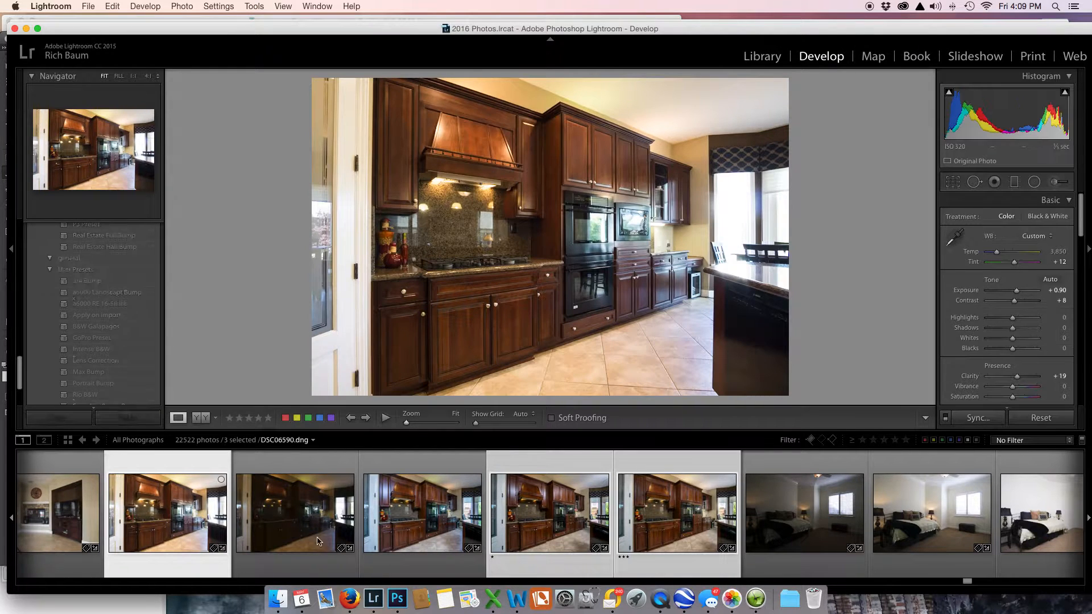
left_click(543, 524)
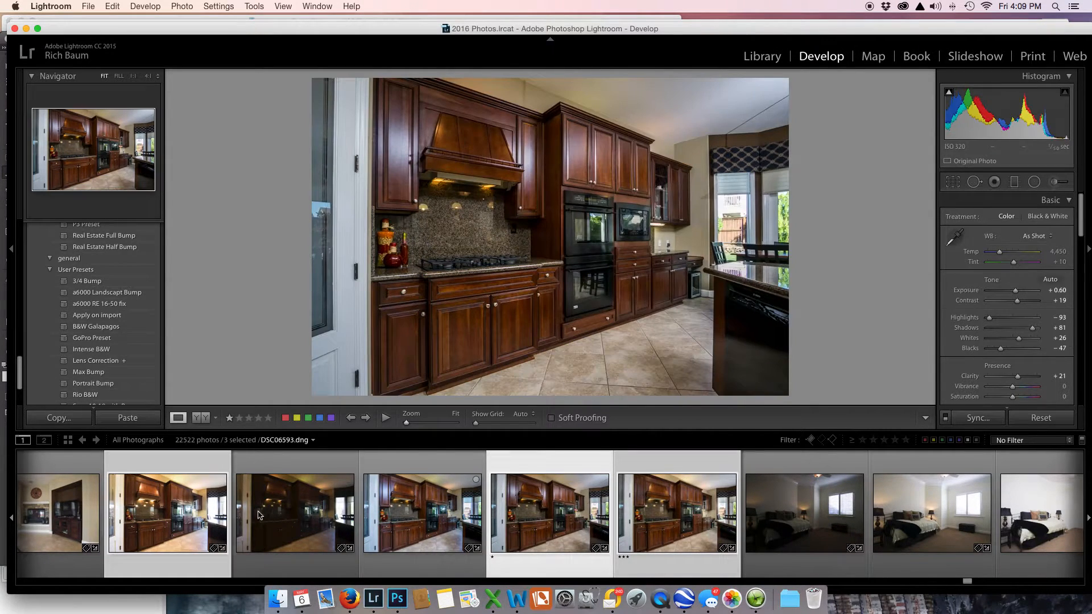
Lower the exposure of DSC06590.dng to +0.70 and set its HSL saturation to -27 for yellow and -41 for orange
left_click(173, 511)
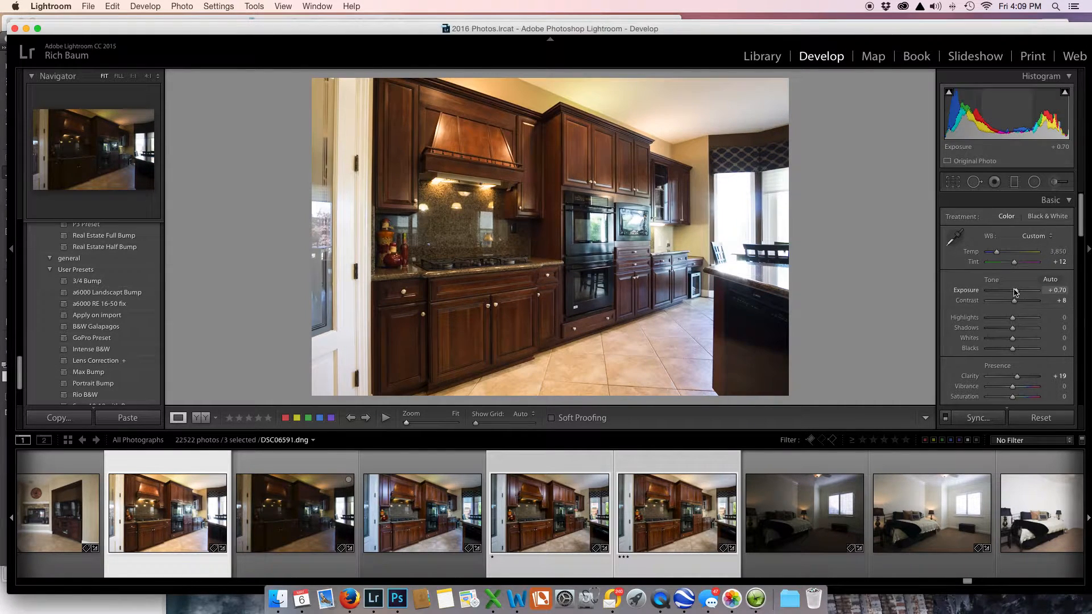
scroll(1014, 319, "down", 5)
scroll(1012, 339, "down", 2)
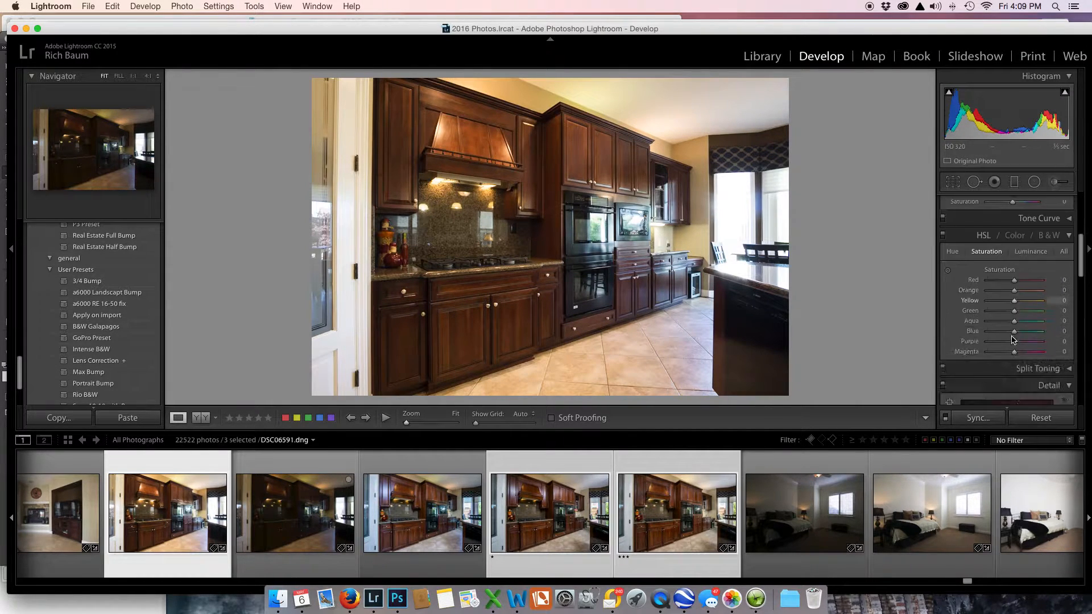
left_click(1007, 300)
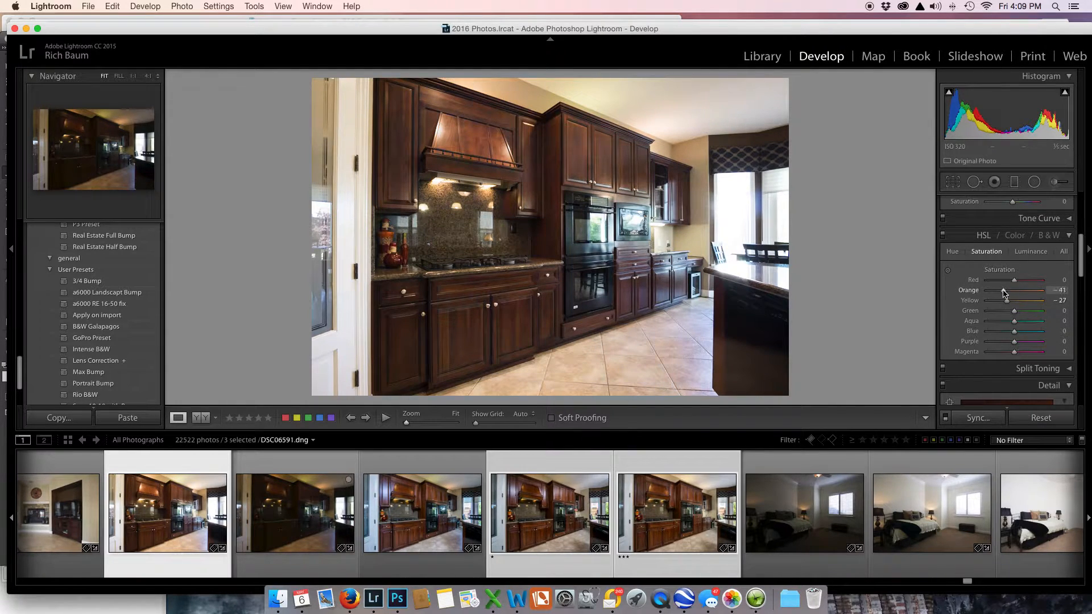
Deselect DSC06590-Edit.tif and open DSC06590.dng and DSC06593.dng together as layers in Photoshop
left_click(517, 496)
left_click(150, 511)
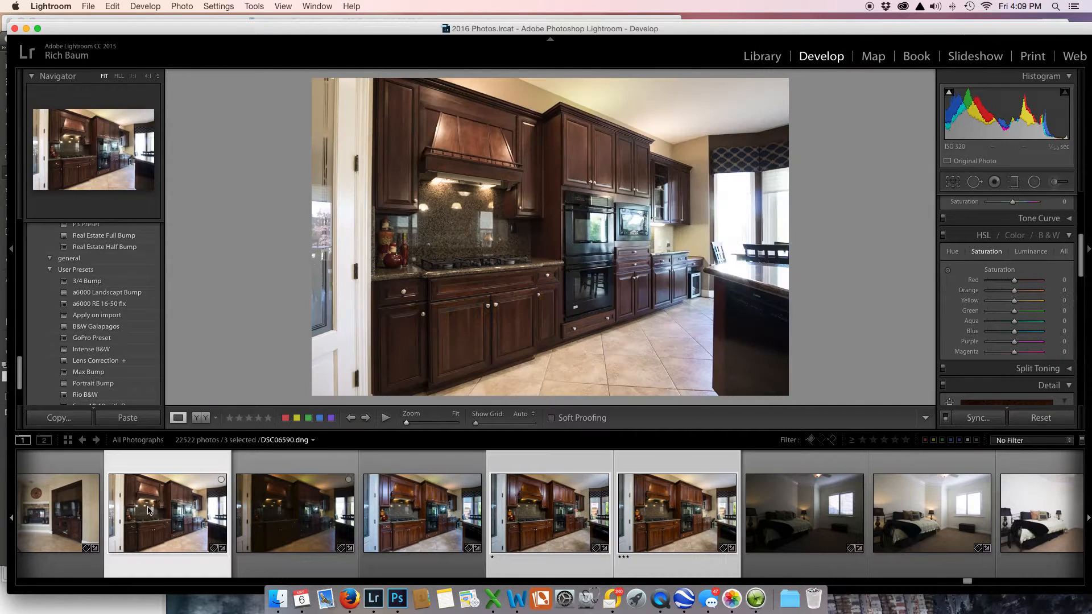
left_click(651, 500, "super")
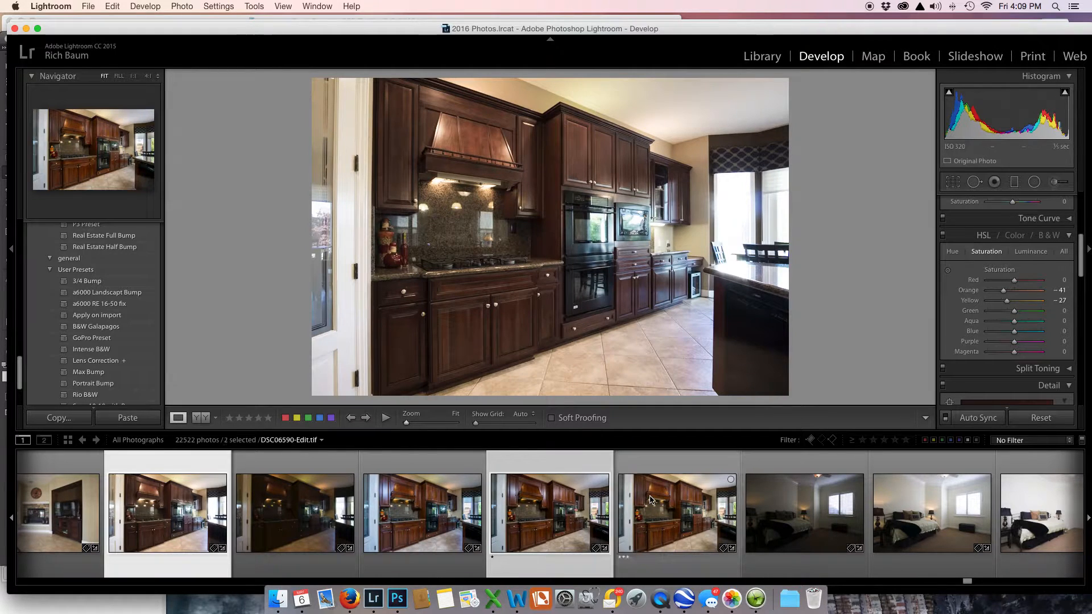
right_click(563, 497)
mouse_move(583, 461)
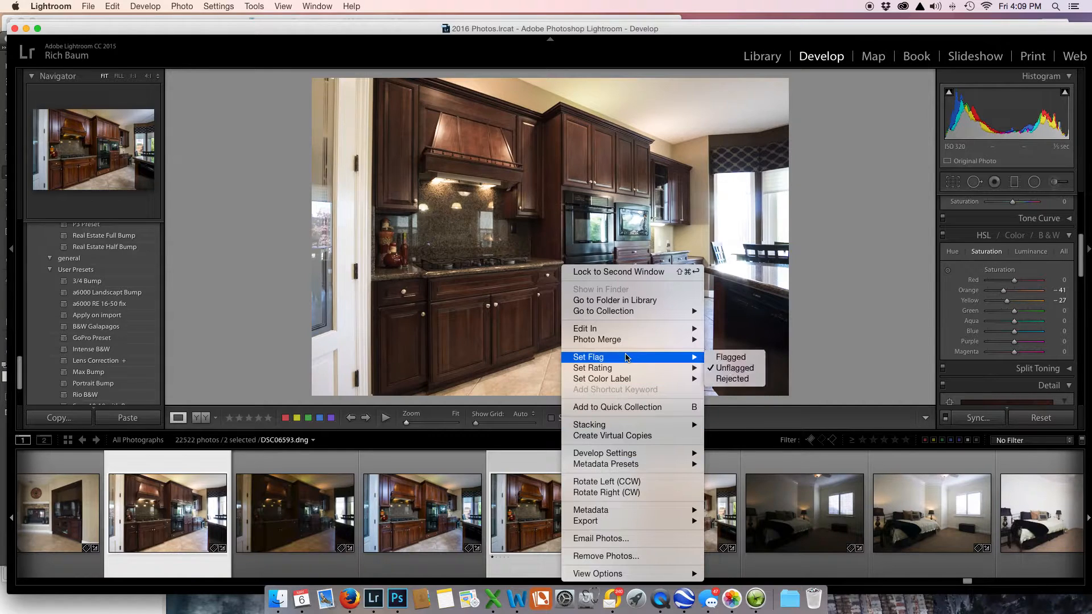
mouse_move(663, 332)
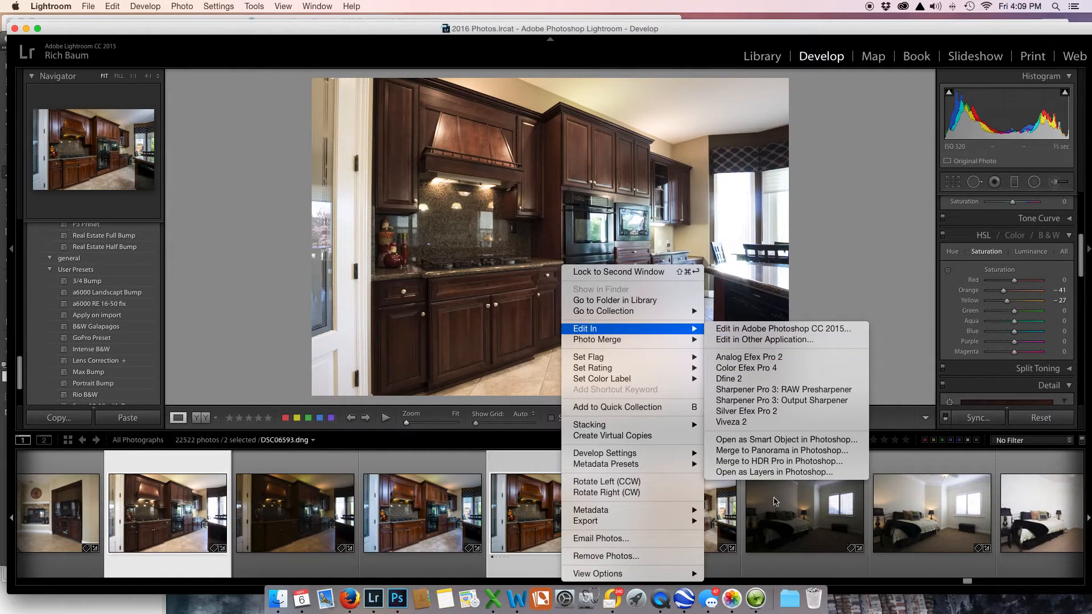
left_click(772, 473)
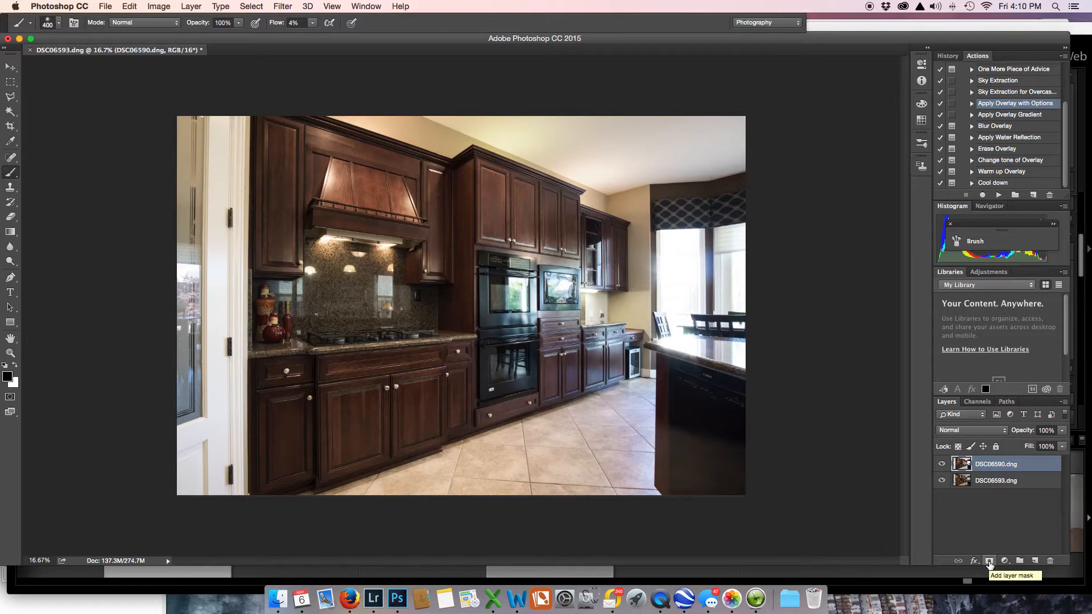
Add a black layer mask to the DSC06590.dng layer and set the white brush's flow to 6%
left_click(990, 562, "alt")
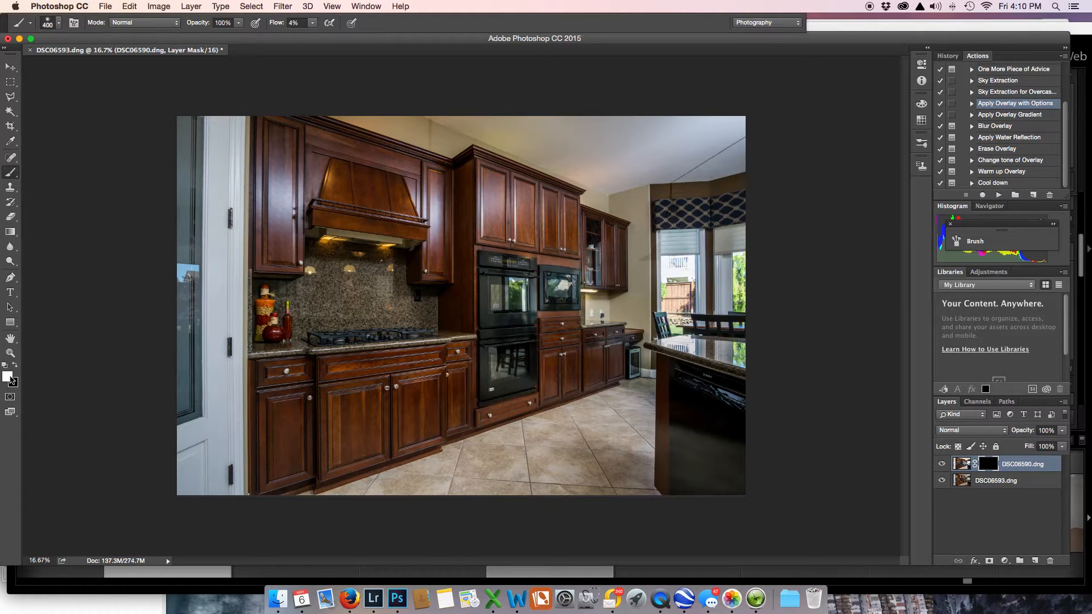
right_click(288, 299)
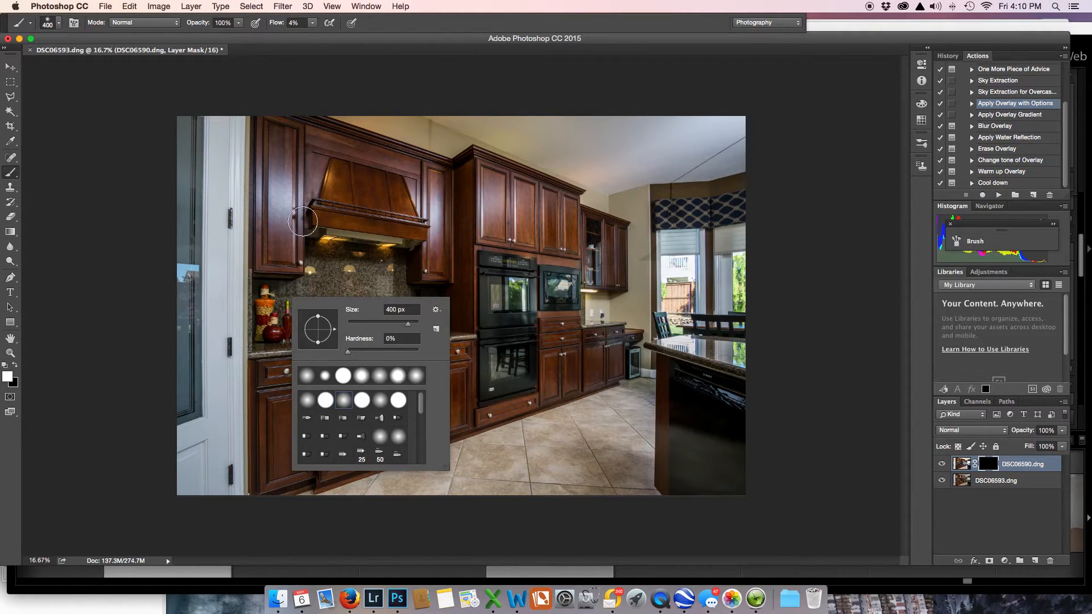
left_click(314, 23)
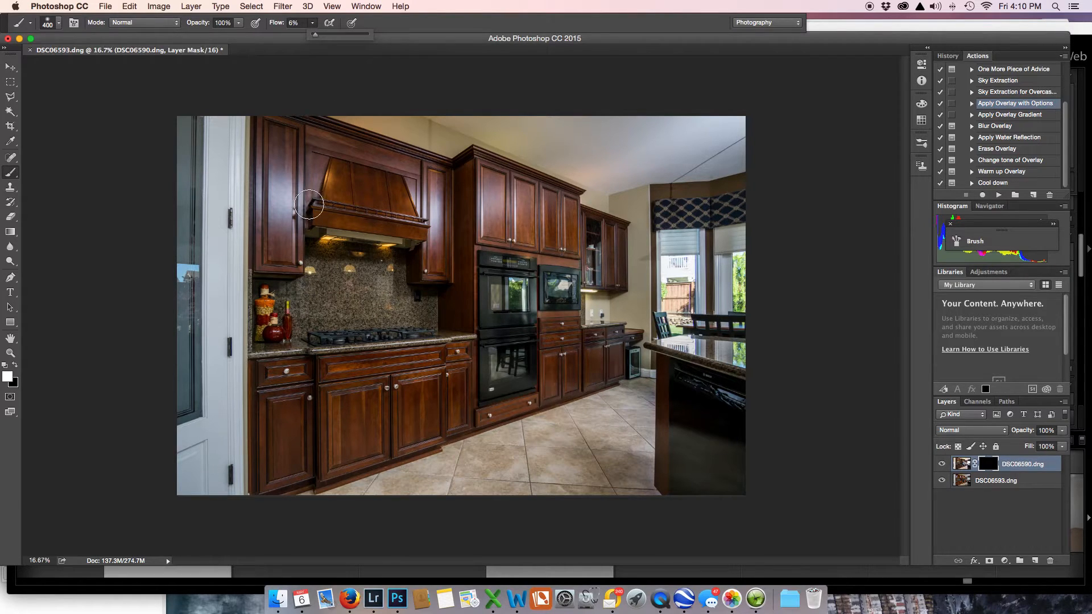
Paint white on the layer mask over the range hood and upper cabinets, and compare with the DSC06590.dng layer hidden
key("super+plus")
key("super+plus")
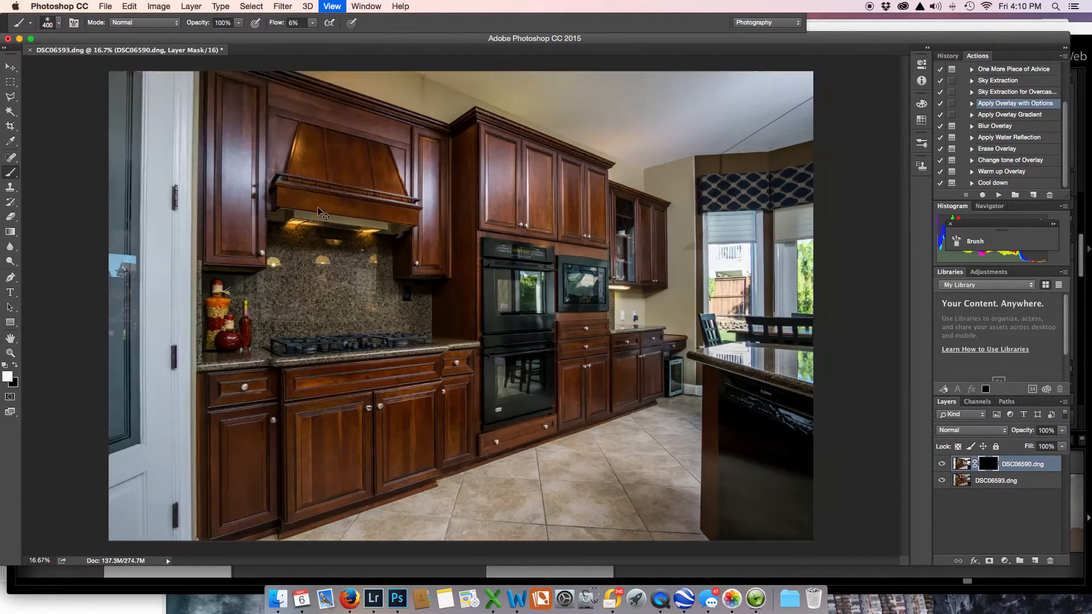
mouse_move(365, 190)
left_mouse_down()
mouse_move(461, 266)
mouse_move(499, 356)
left_mouse_up()
mouse_move(535, 212)
left_mouse_down()
mouse_move(533, 352)
mouse_move(524, 226)
mouse_move(534, 301)
mouse_move(499, 220)
mouse_move(535, 287)
mouse_move(530, 218)
mouse_move(541, 305)
mouse_move(553, 259)
mouse_move(546, 337)
mouse_move(556, 274)
mouse_move(554, 299)
mouse_move(539, 242)
mouse_move(511, 230)
mouse_move(512, 262)
mouse_move(517, 218)
mouse_move(536, 279)
mouse_move(544, 378)
mouse_move(549, 346)
mouse_move(551, 378)
mouse_move(577, 314)
mouse_move(597, 213)
mouse_move(617, 203)
mouse_move(647, 318)
mouse_move(661, 242)
mouse_move(672, 291)
mouse_move(659, 297)
mouse_move(655, 281)
mouse_move(679, 227)
mouse_move(702, 337)
mouse_move(704, 231)
mouse_move(717, 301)
mouse_move(728, 245)
mouse_move(727, 308)
mouse_move(638, 286)
mouse_move(631, 227)
mouse_move(649, 267)
mouse_move(642, 284)
mouse_move(638, 251)
mouse_move(672, 307)
mouse_move(696, 224)
mouse_move(733, 281)
mouse_move(717, 253)
mouse_move(786, 298)
mouse_move(769, 224)
mouse_move(719, 276)
mouse_move(690, 230)
mouse_move(640, 244)
mouse_move(215, 263)
mouse_move(176, 133)
mouse_move(250, 171)
mouse_move(237, 311)
mouse_move(232, 235)
mouse_move(218, 304)
mouse_move(216, 204)
mouse_move(196, 309)
mouse_move(200, 262)
mouse_move(252, 304)
mouse_move(273, 277)
left_mouse_up()
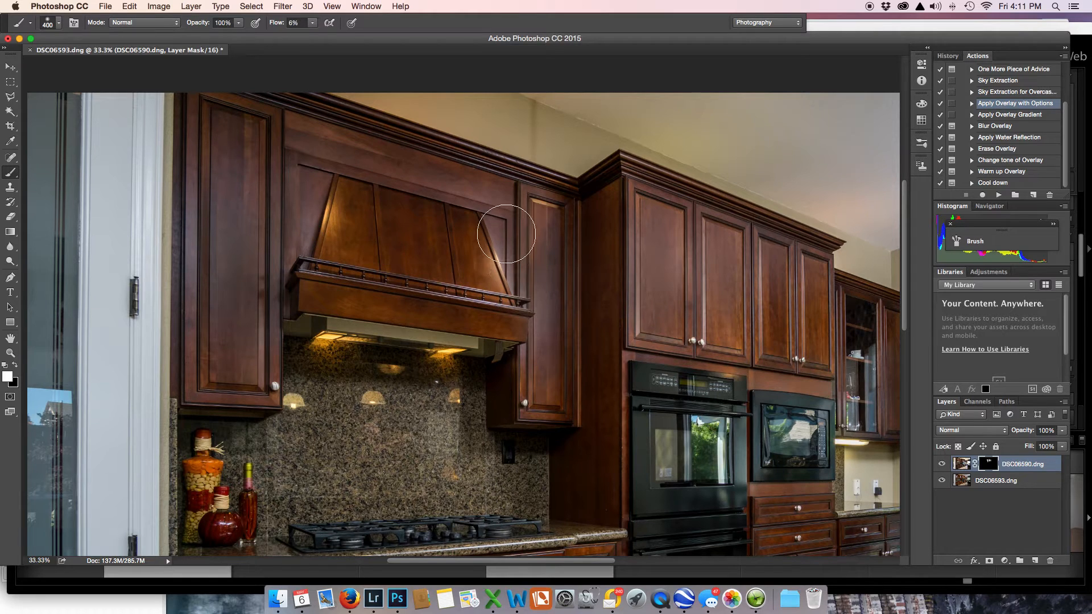
mouse_move(396, 153)
left_mouse_down()
mouse_move(313, 174)
mouse_move(332, 176)
left_mouse_up()
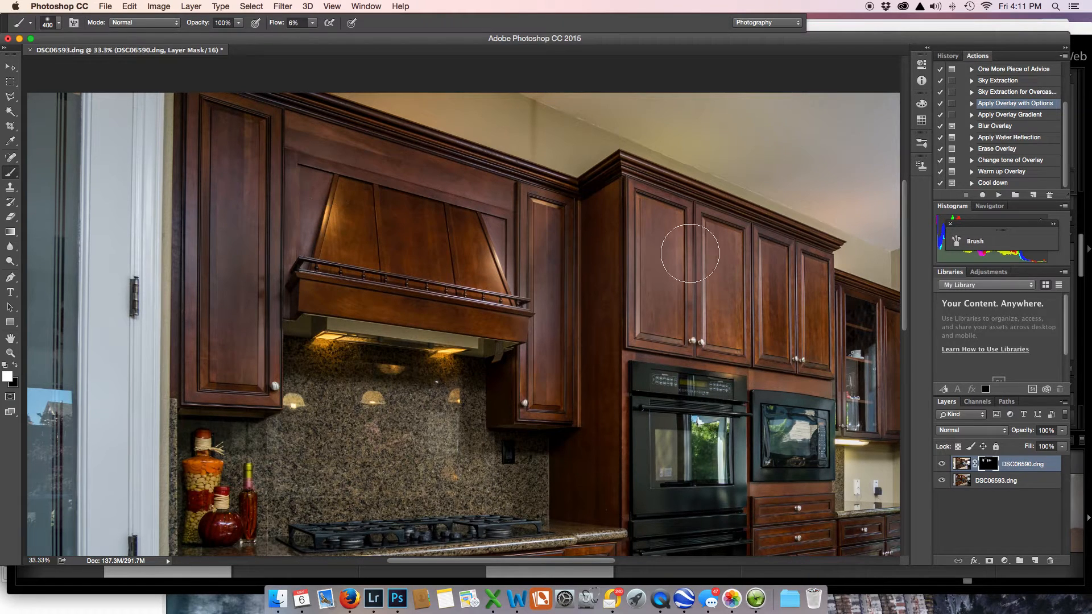
left_click(943, 465)
left_click(942, 466)
left_click(943, 465)
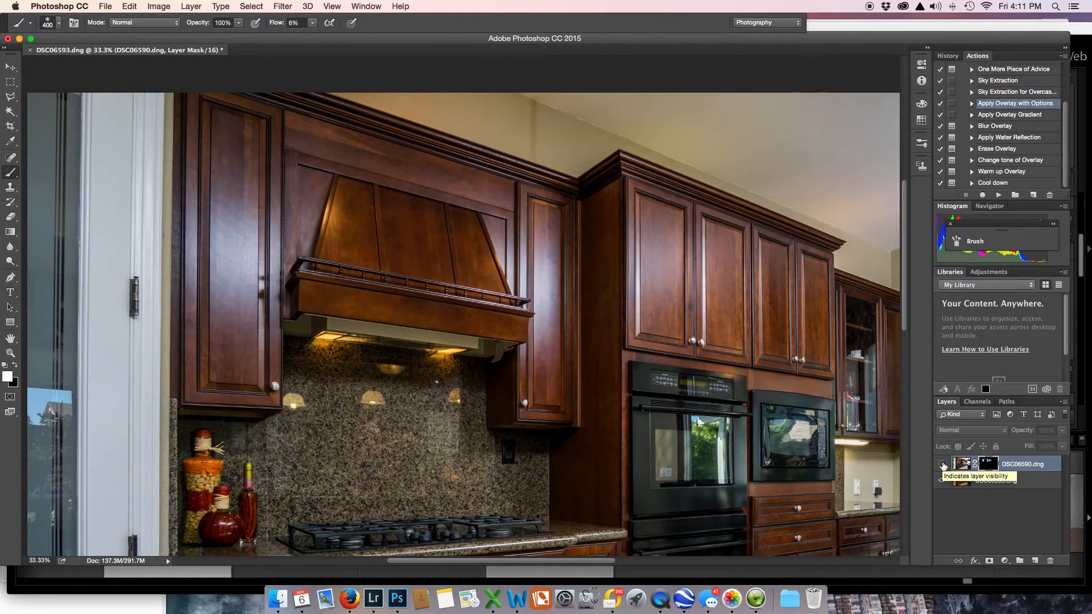
left_click(942, 465)
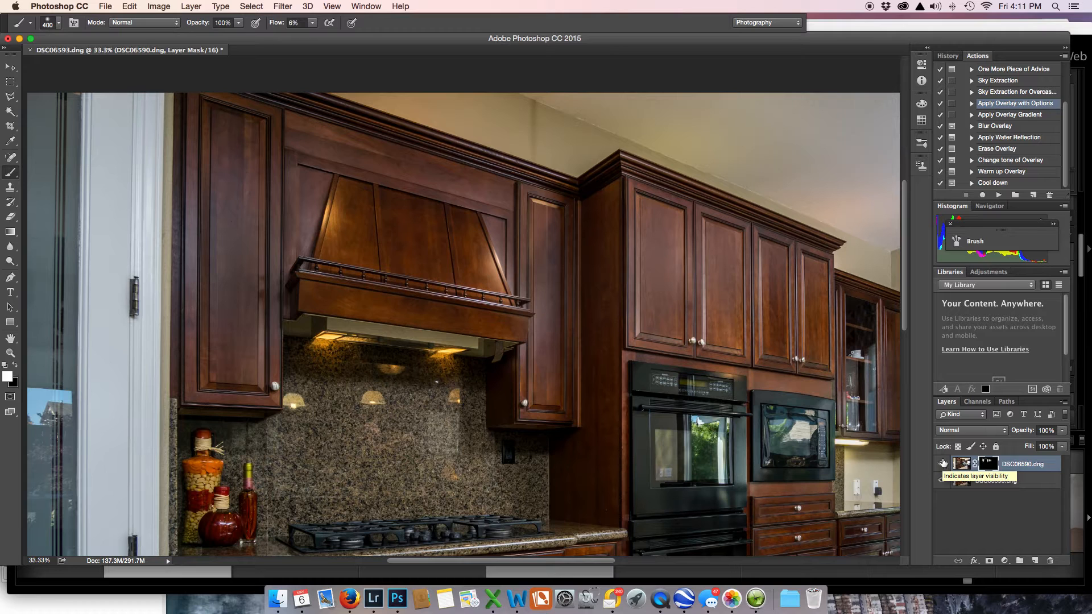
Paint white on the mask over the wall above the upper cabinets to soften the dark streak
left_click_drag(648, 281, 672, 362)
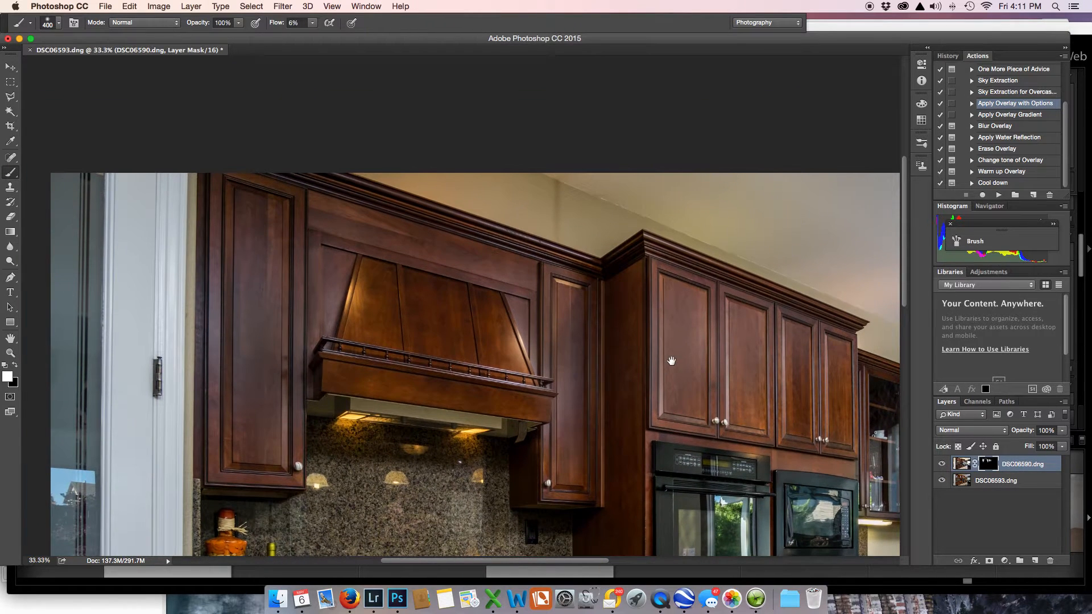
key("super+equal")
key("super+equal")
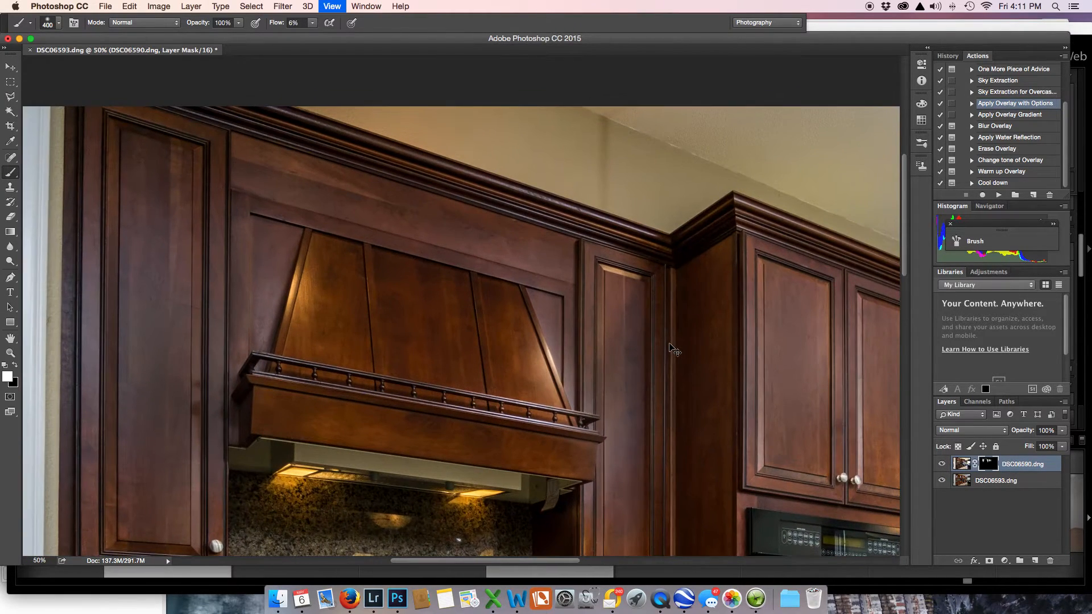
scroll(669, 343, "up", 6)
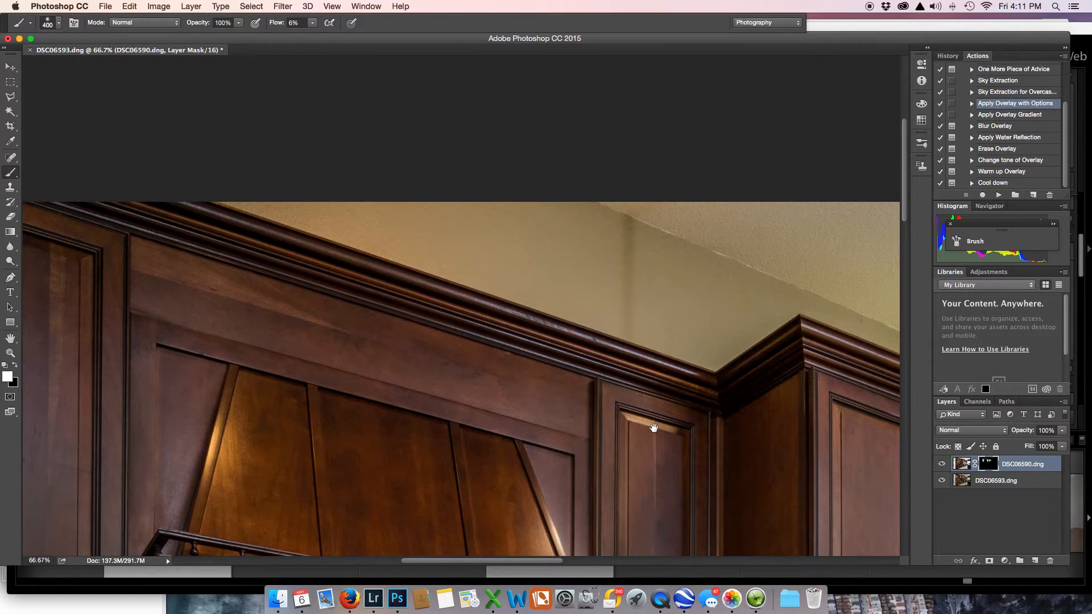
mouse_move(665, 261)
left_mouse_down()
mouse_move(728, 272)
mouse_move(443, 207)
mouse_move(647, 277)
mouse_move(166, 141)
mouse_move(441, 235)
mouse_move(730, 294)
mouse_move(489, 201)
mouse_move(416, 186)
mouse_move(741, 290)
mouse_move(517, 224)
mouse_move(713, 279)
mouse_move(620, 270)
mouse_move(527, 228)
mouse_move(717, 309)
mouse_move(672, 307)
mouse_move(713, 311)
mouse_move(649, 270)
mouse_move(555, 237)
mouse_move(637, 299)
mouse_move(585, 272)
mouse_move(667, 298)
mouse_move(590, 265)
mouse_move(671, 288)
mouse_move(498, 225)
mouse_move(256, 159)
mouse_move(395, 200)
mouse_move(346, 179)
left_mouse_up()
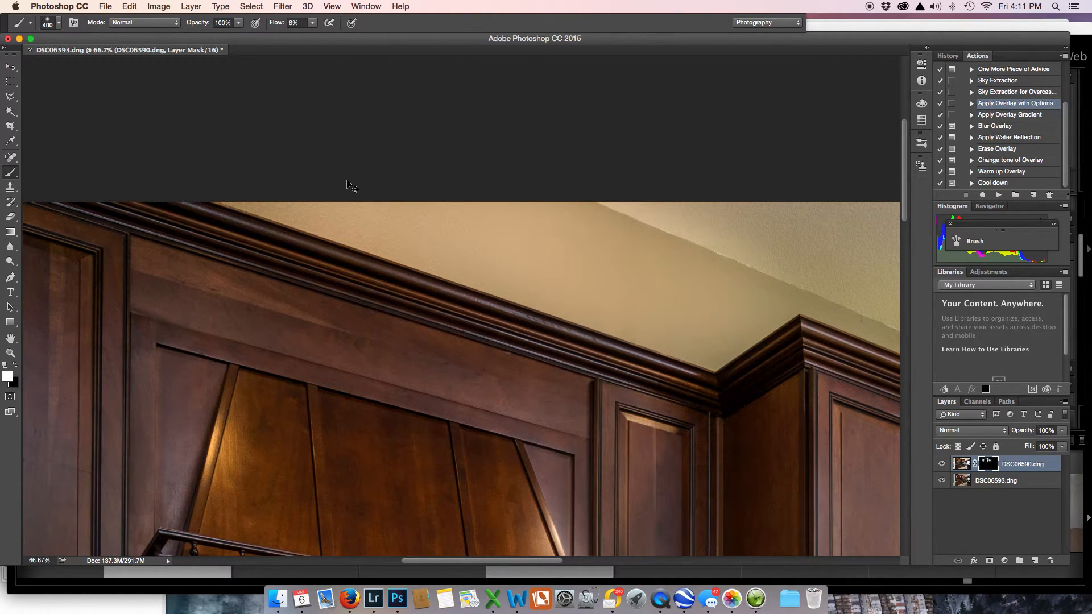
Enlarge the brush to 700 px and paint white on the mask across the ceiling
key("super+minus")
key("super+minus")
key("super+minus")
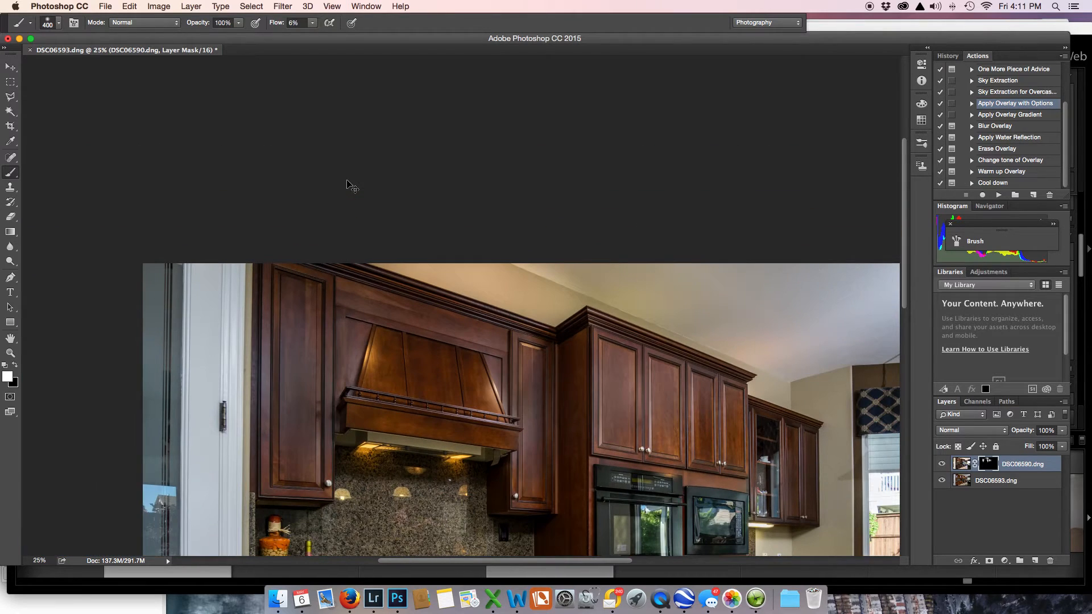
left_click(941, 465)
key("bracketright")
key("bracketright")
key("bracketright")
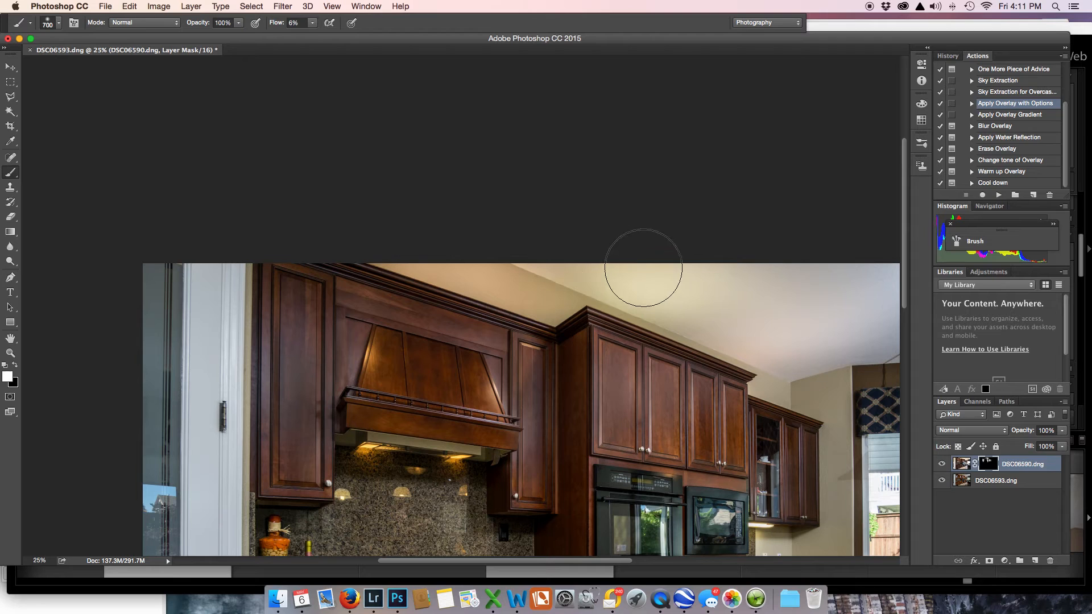
left_click_drag(864, 329, 737, 314)
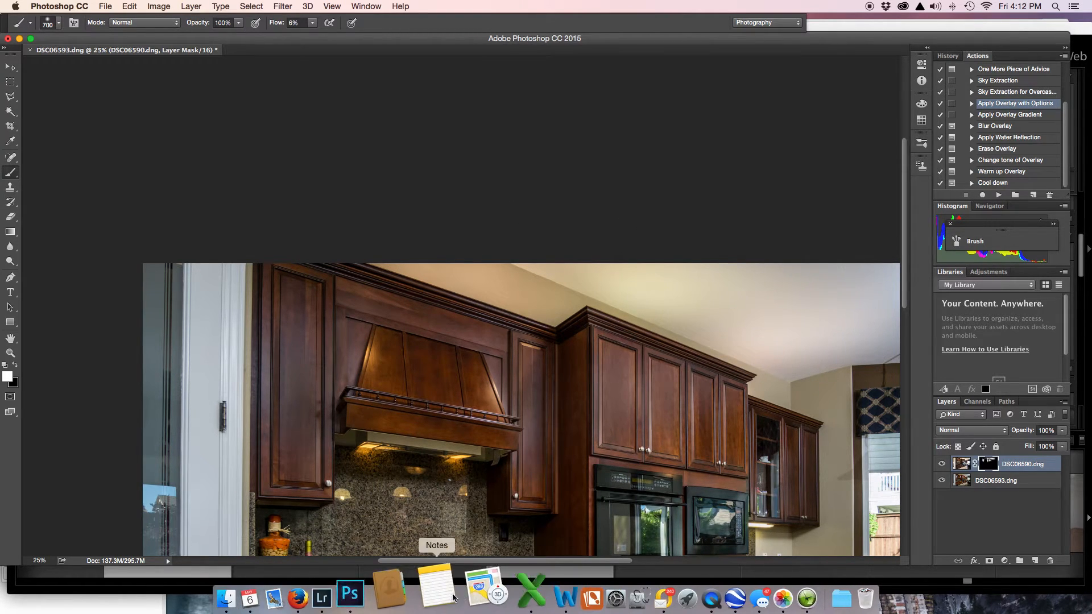
Switch to Lightroom, compare the ceilings of DSC06590.dng and DSC06593.dng, and return to Photoshop
left_click(362, 586)
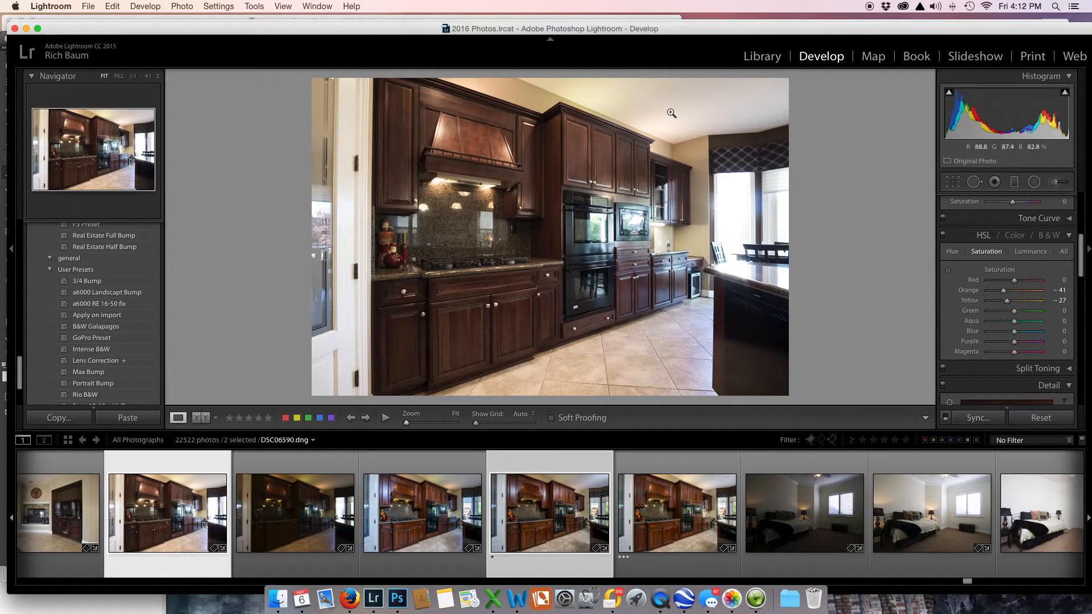
key("super+Right")
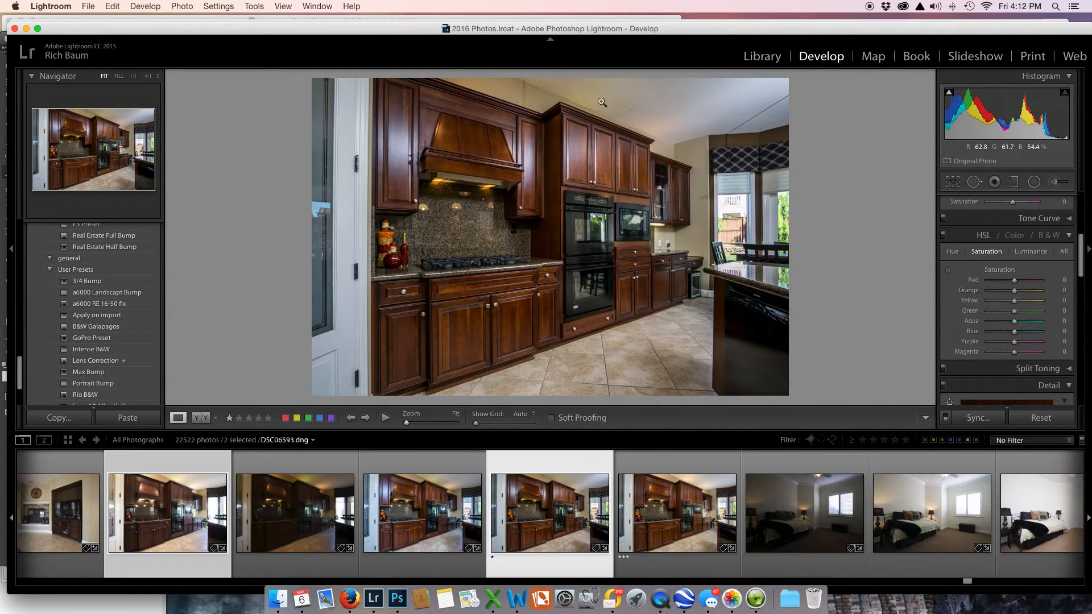
key("super+Left")
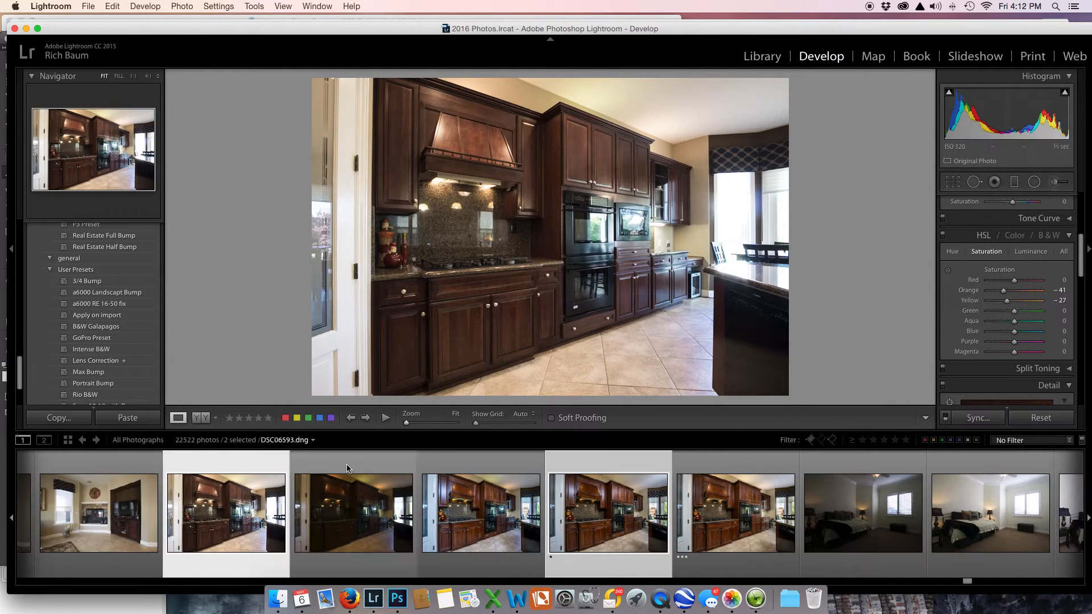
left_click(400, 593)
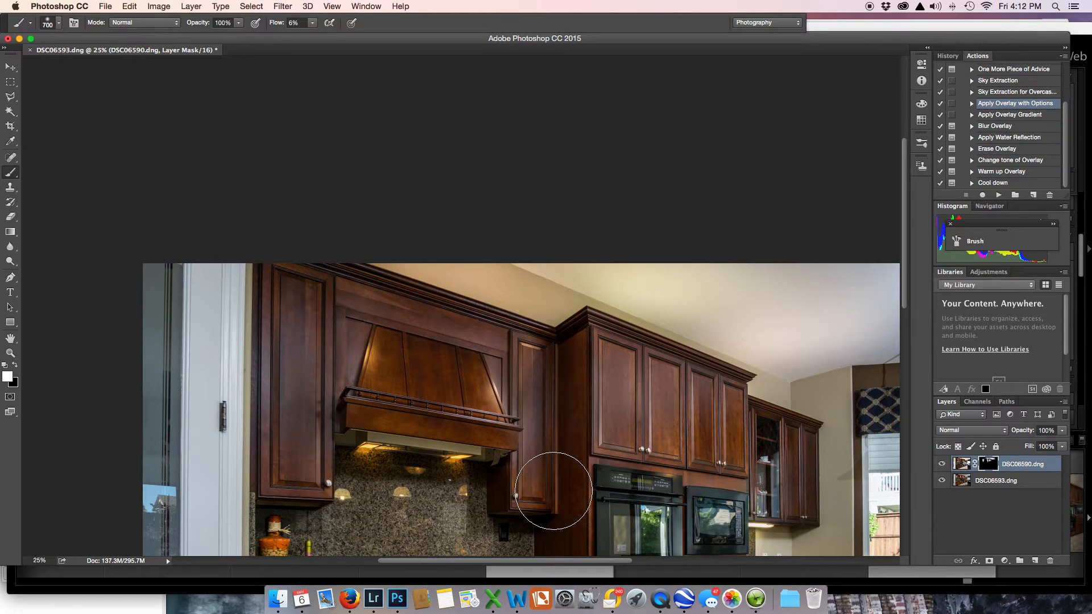
Paint white on the layer mask across the ceiling above the window valance, out to the photo's right edge
key("super+minus")
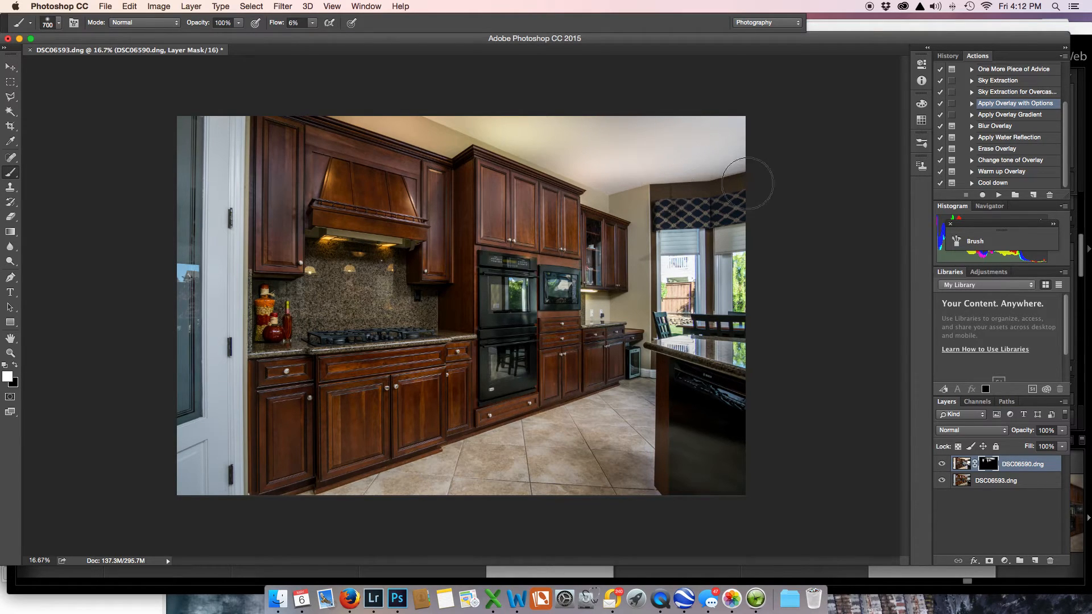
mouse_move(637, 131)
left_mouse_down()
mouse_move(783, 133)
mouse_move(741, 125)
left_mouse_up()
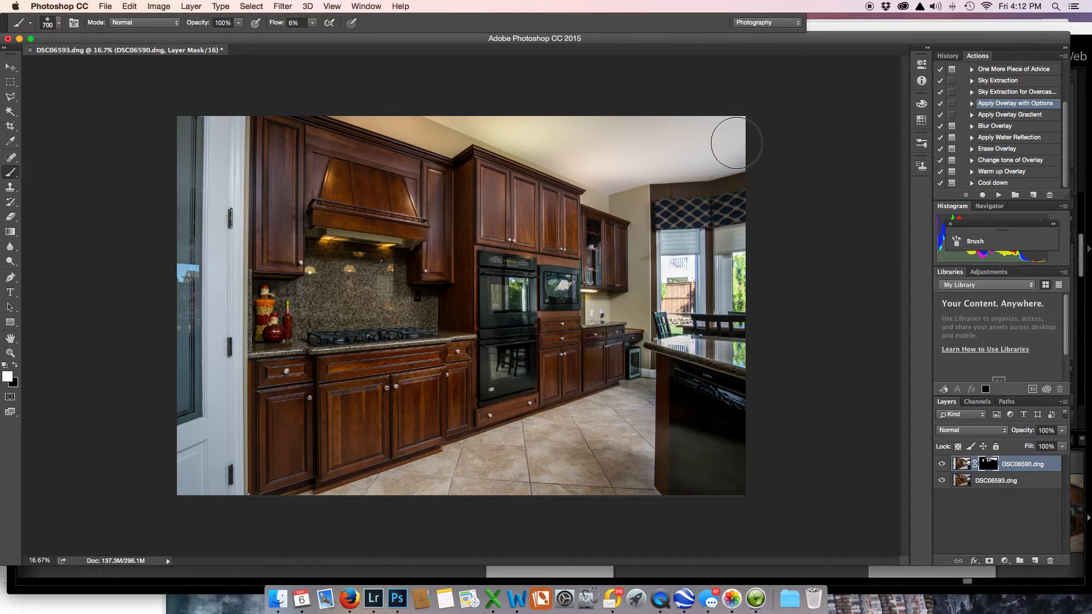
Reduce the brush to 175 px and paint white on the mask over the shadows above the valance and beside the window
key("super+plus")
key("super+plus")
key("super+plus")
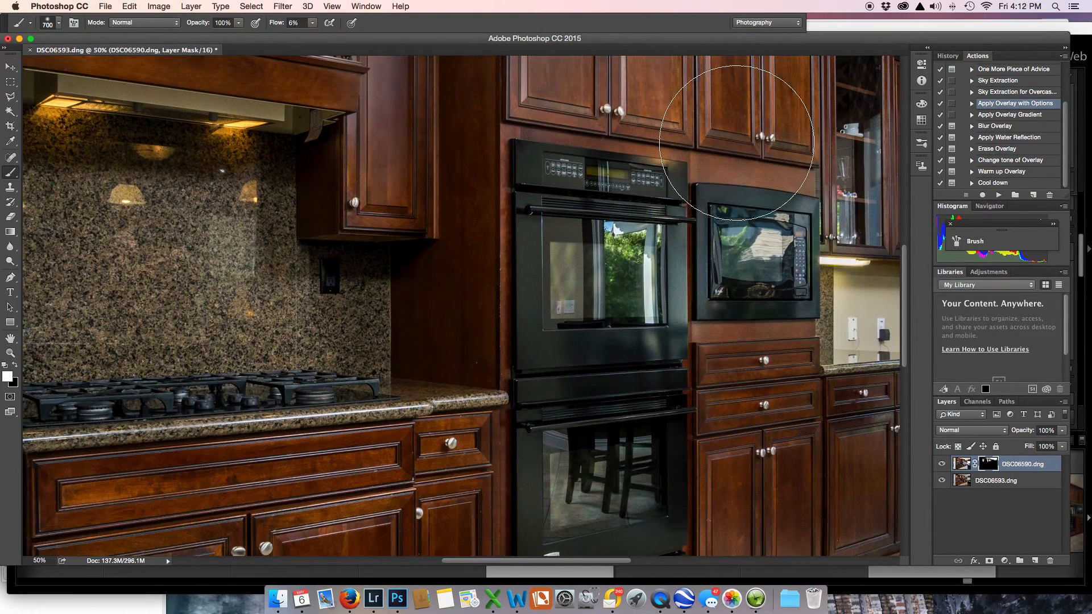
left_click_drag(767, 153, 84, 300)
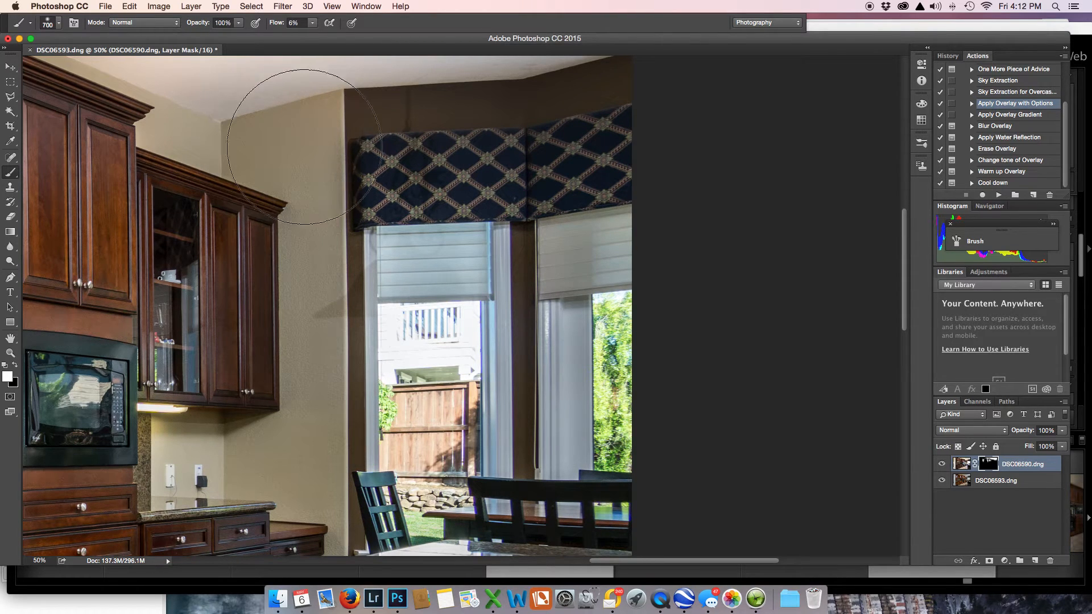
key("bracketleft")
key("bracketleft")
key("bracketleft")
key("bracketleft")
key("bracketleft")
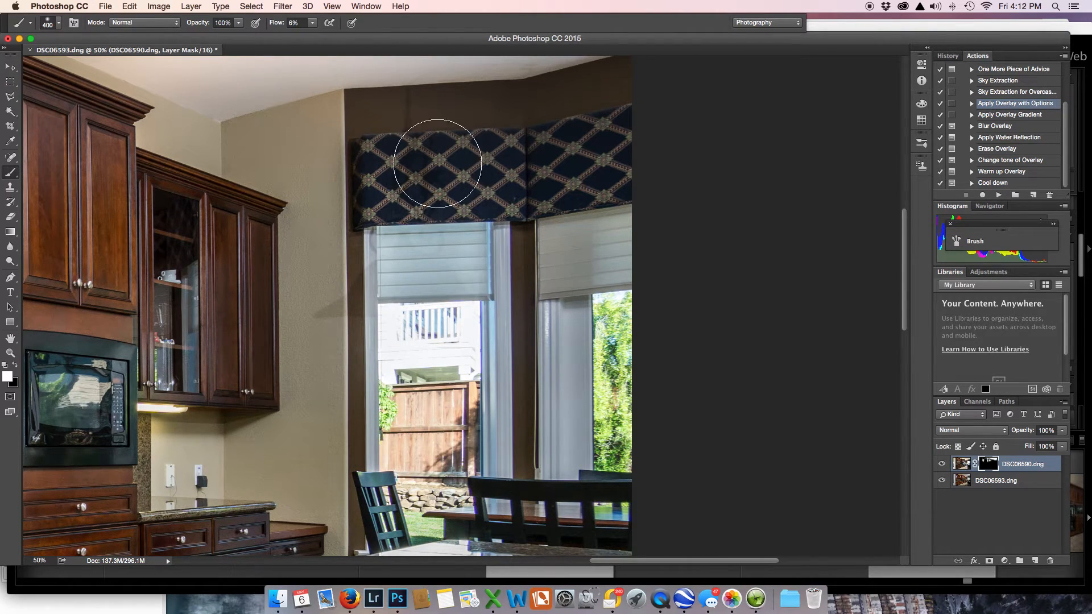
key("bracketleft")
key("bracketleft")
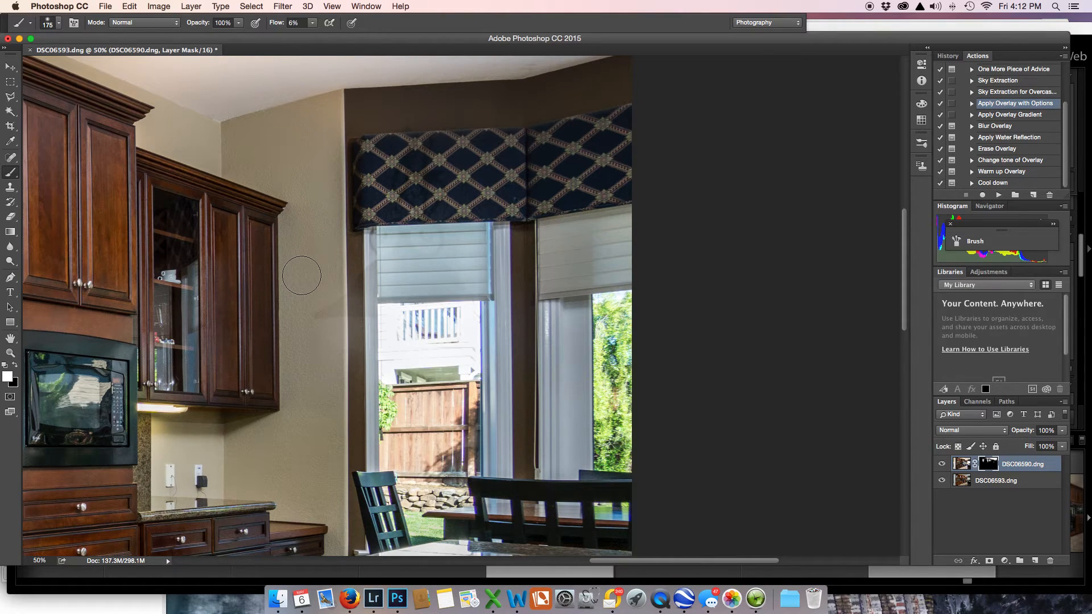
Enlarge the brush to 250 px and paint white on the mask along the beige wall between the glass cabinet and the window
key("bracketright")
key("bracketright")
left_click_drag(325, 350, 335, 265)
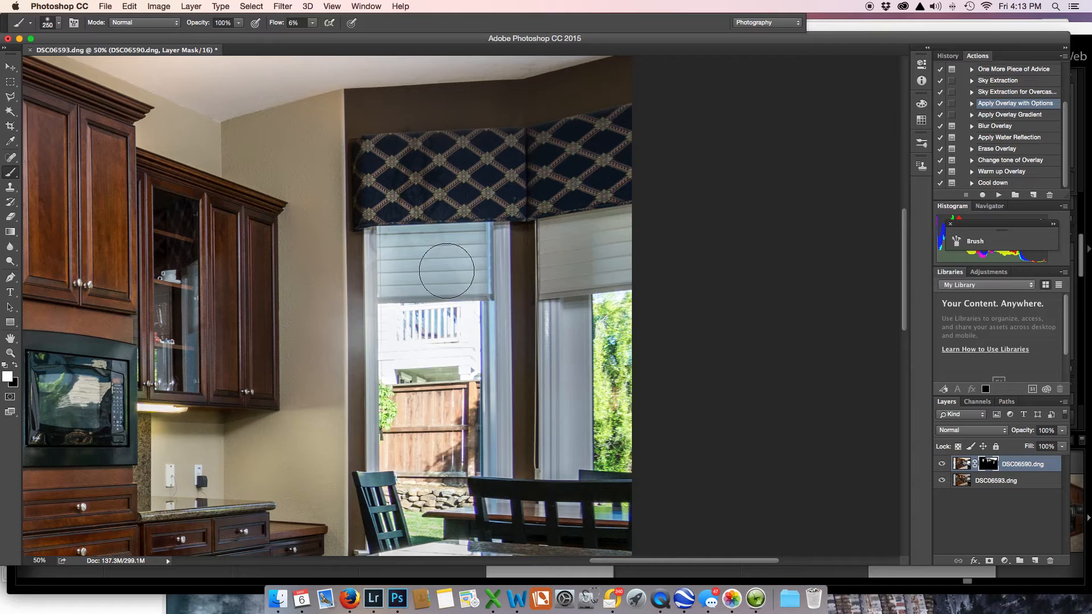
mouse_move(313, 489)
left_mouse_down()
mouse_move(325, 291)
mouse_move(323, 308)
mouse_move(316, 284)
mouse_move(337, 280)
left_mouse_up()
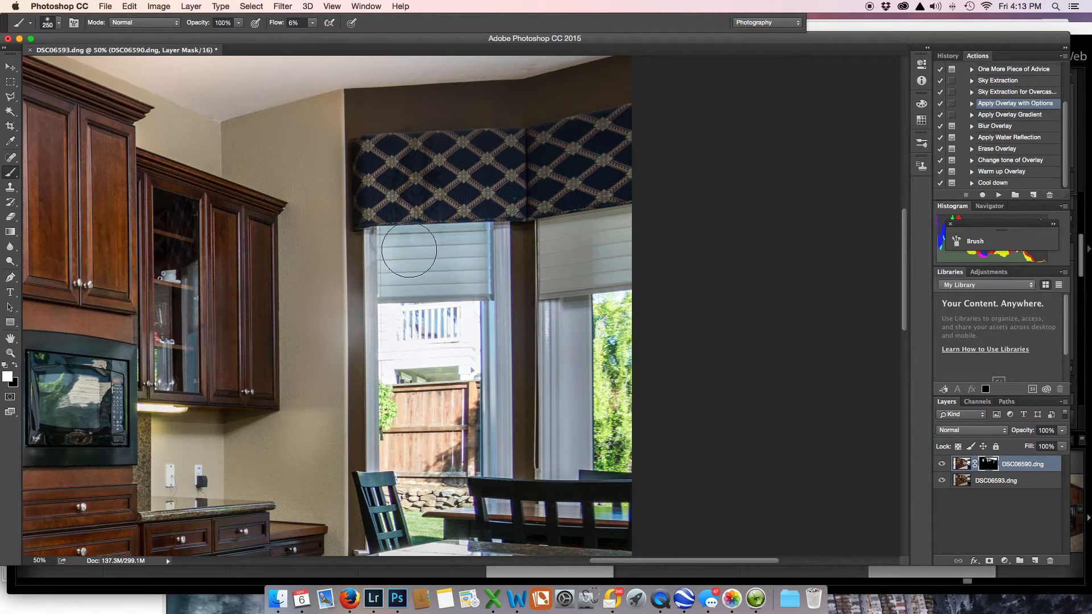
Paint on the mask over the window blinds, panes and adjoining wall to even out their brightness
mouse_move(405, 266)
left_mouse_down()
mouse_move(430, 267)
mouse_move(373, 236)
mouse_move(414, 234)
mouse_move(401, 230)
mouse_move(376, 247)
mouse_move(411, 255)
mouse_move(376, 267)
mouse_move(406, 261)
mouse_move(312, 283)
left_mouse_up()
mouse_move(415, 254)
left_mouse_down()
mouse_move(421, 245)
mouse_move(412, 252)
mouse_move(429, 268)
mouse_move(434, 248)
mouse_move(406, 345)
mouse_move(415, 340)
mouse_move(381, 363)
mouse_move(509, 243)
left_mouse_up()
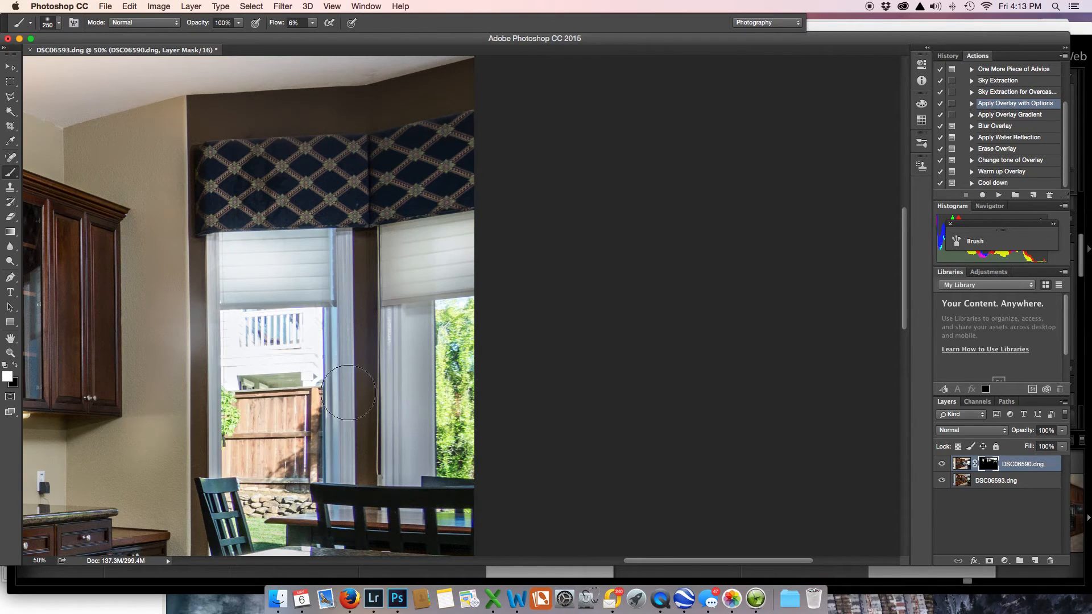
mouse_move(270, 318)
left_mouse_down()
mouse_move(245, 326)
mouse_move(302, 318)
mouse_move(266, 335)
mouse_move(288, 315)
mouse_move(297, 314)
mouse_move(261, 332)
left_mouse_up()
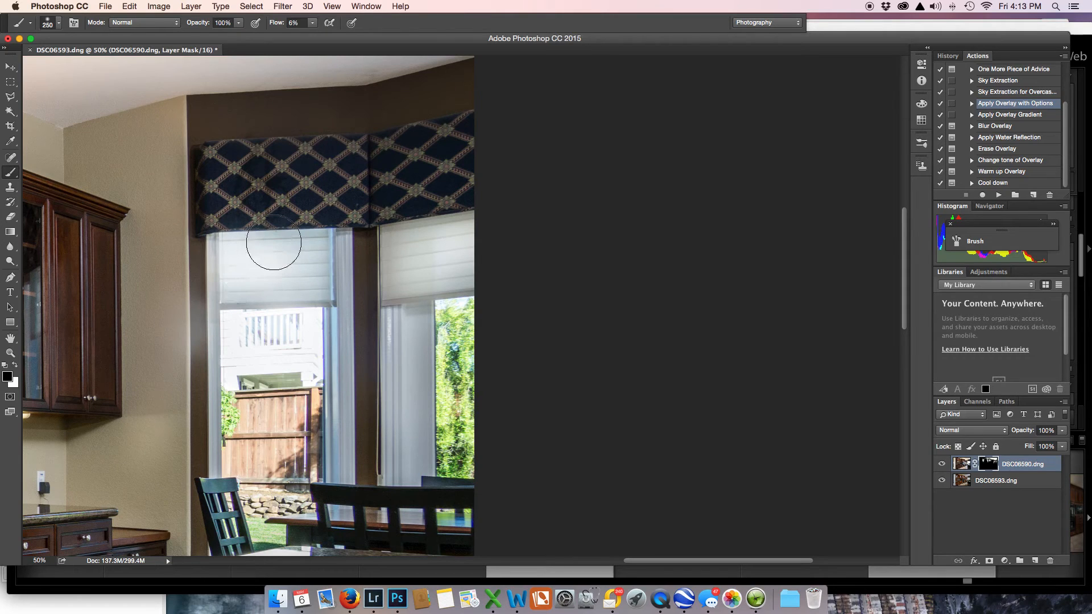
Select the dark wall strip along the window's left side with the Polygonal Lasso, paint black on the mask inside it, and deselect
left_click(10, 97)
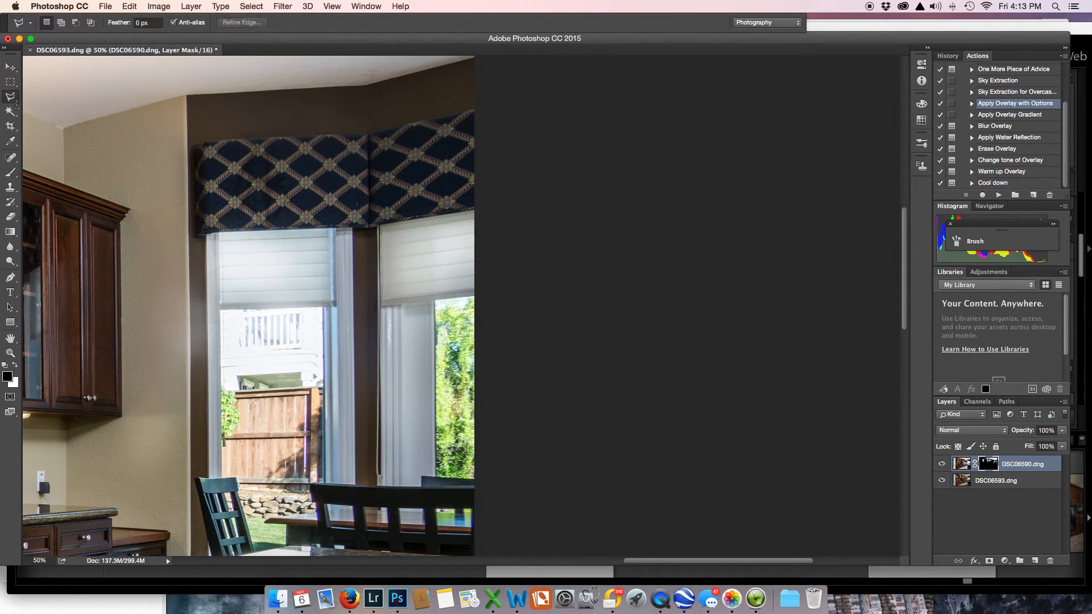
left_click(189, 278)
left_click(189, 278)
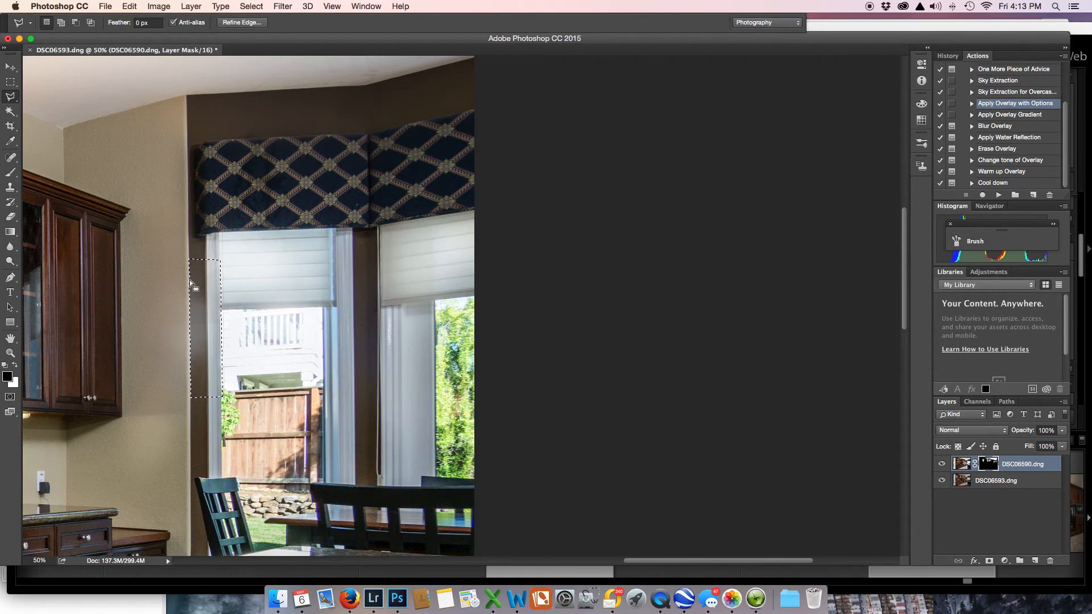
left_click(10, 173)
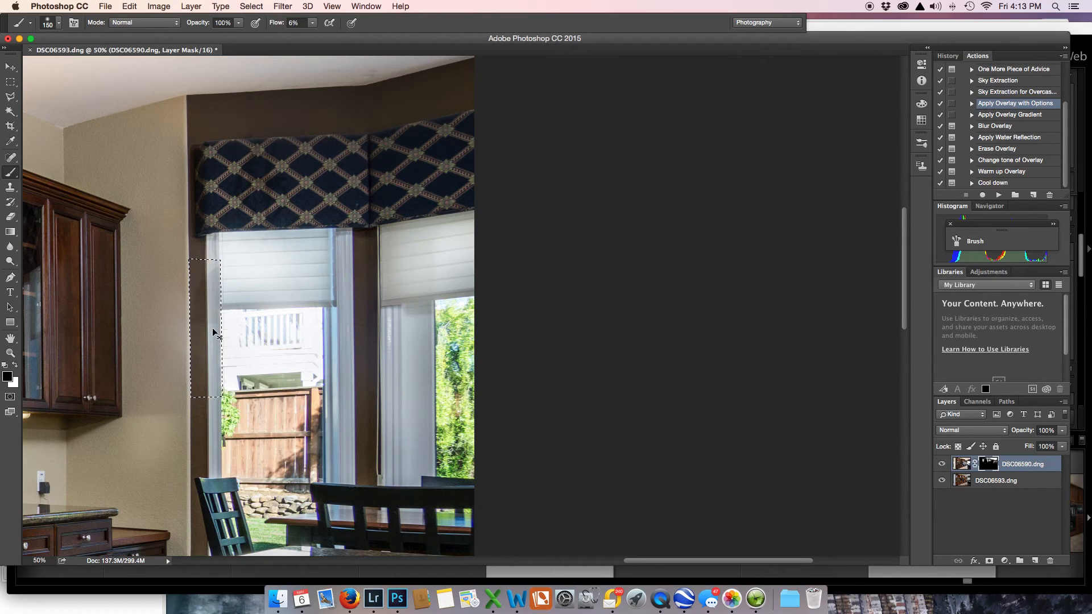
key("super+d")
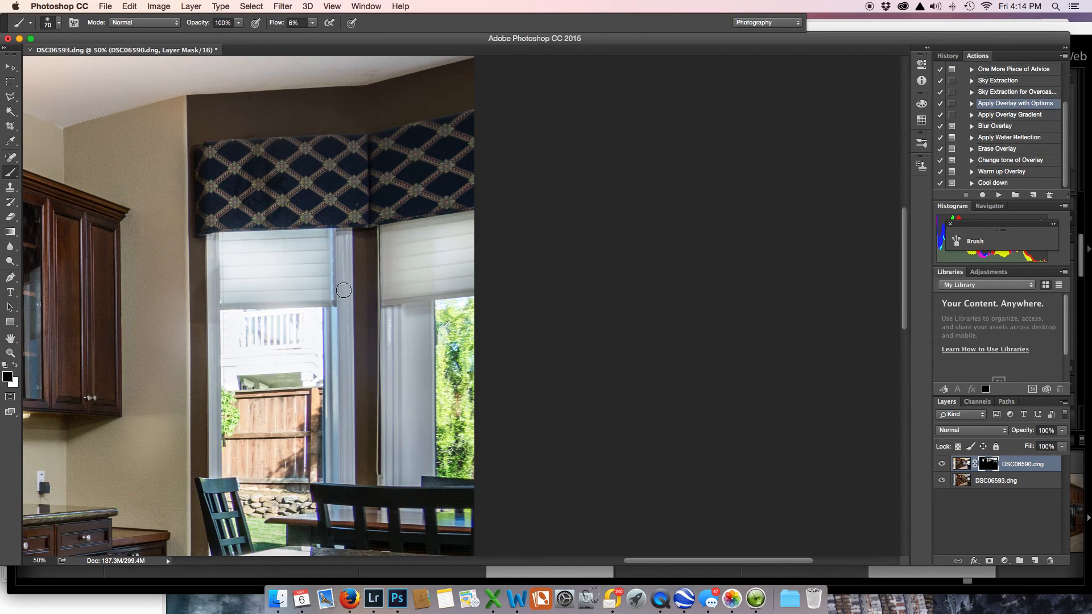
key("super+minus")
key("super+minus")
key("super+minus")
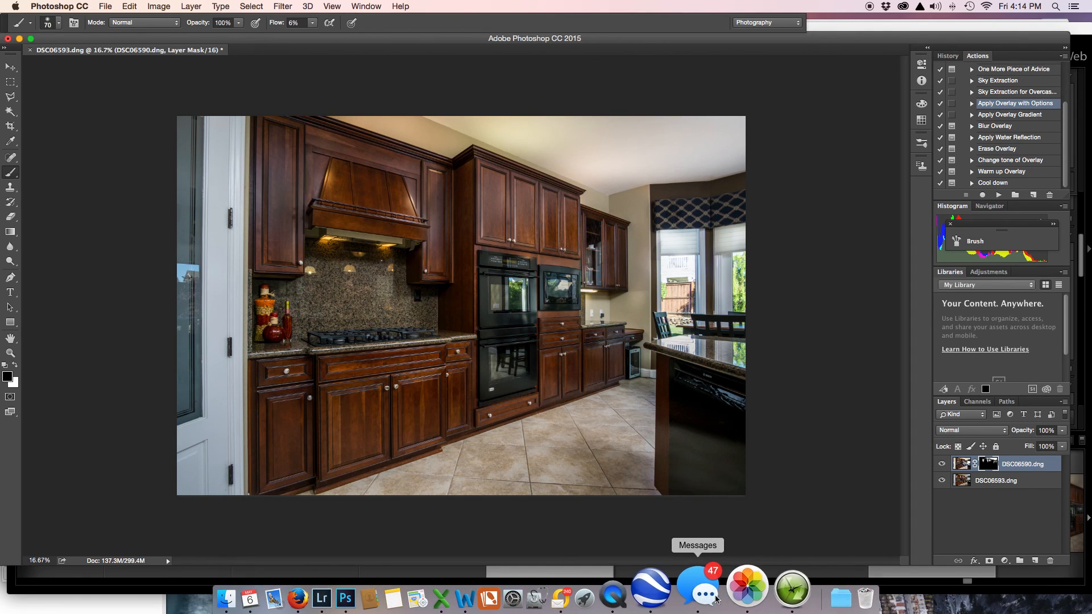
right_click(653, 591)
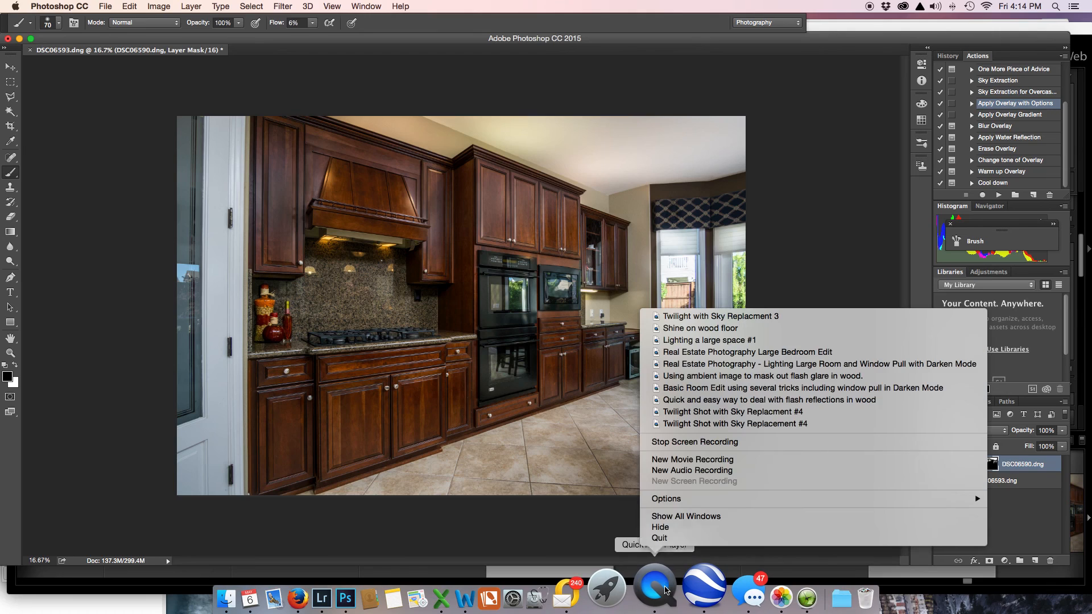